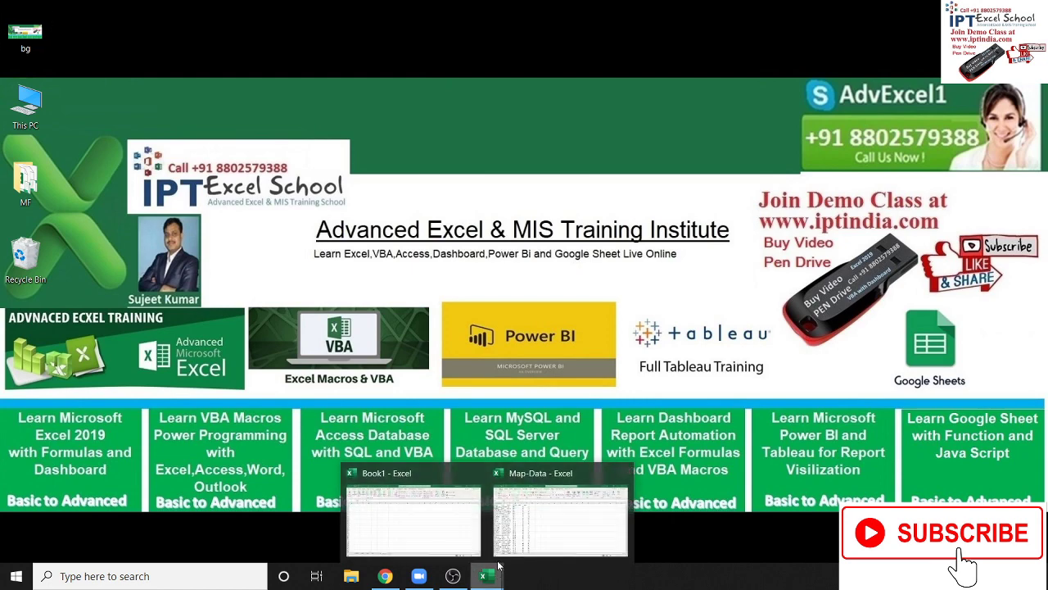
- In the Map-Data workbook, insert an empty PivotTable from the data table onto a new Sheet4
{"action": "left_click", "coordinate": [518, 528]}
{"action": "left_click", "coordinate": [27, 160]}
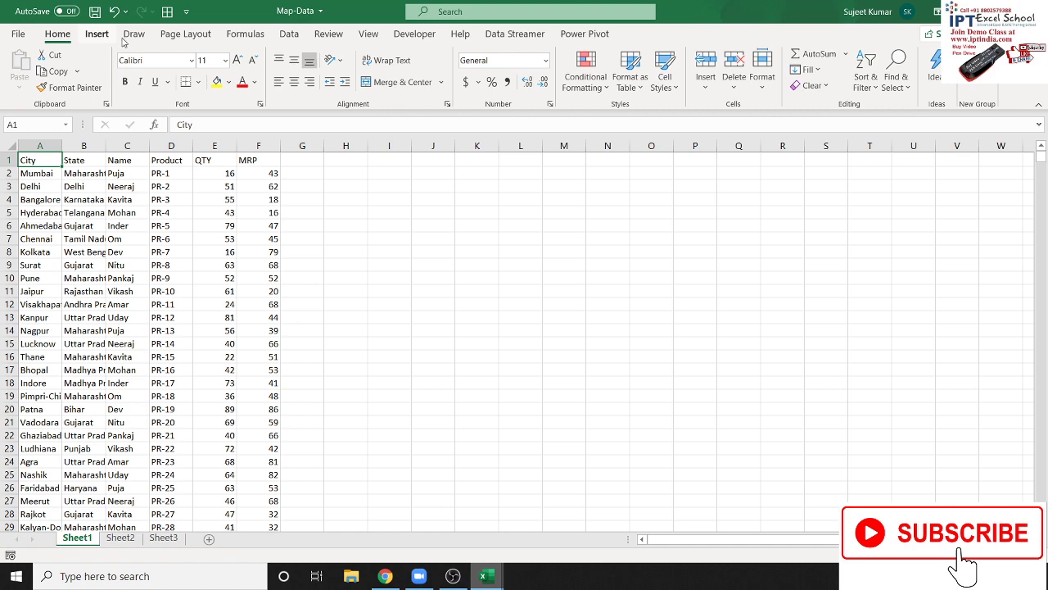
{"action": "left_click", "coordinate": [94, 36]}
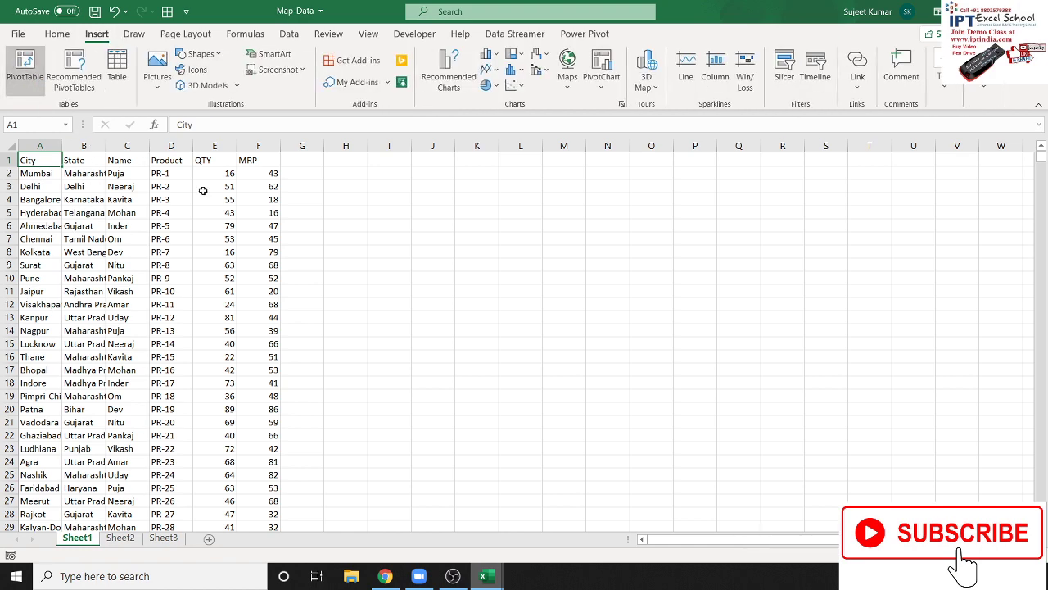
{"action": "left_click", "coordinate": [357, 397]}
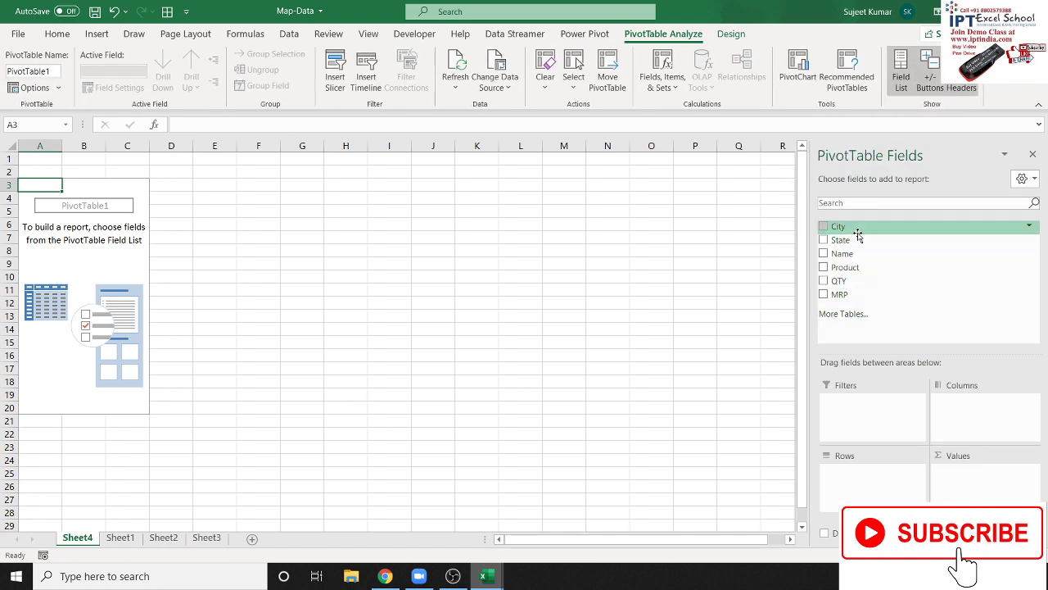
- Put Name in Rows and QTY and MRP in Values, giving totals 106980 and 106952
{"action": "mouse_move", "coordinate": [857, 235]}
{"action": "left_mouse_down"}
{"action": "mouse_move", "coordinate": [868, 490]}
{"action": "mouse_move", "coordinate": [873, 257]}
{"action": "mouse_move", "coordinate": [861, 473]}
{"action": "left_mouse_up"}
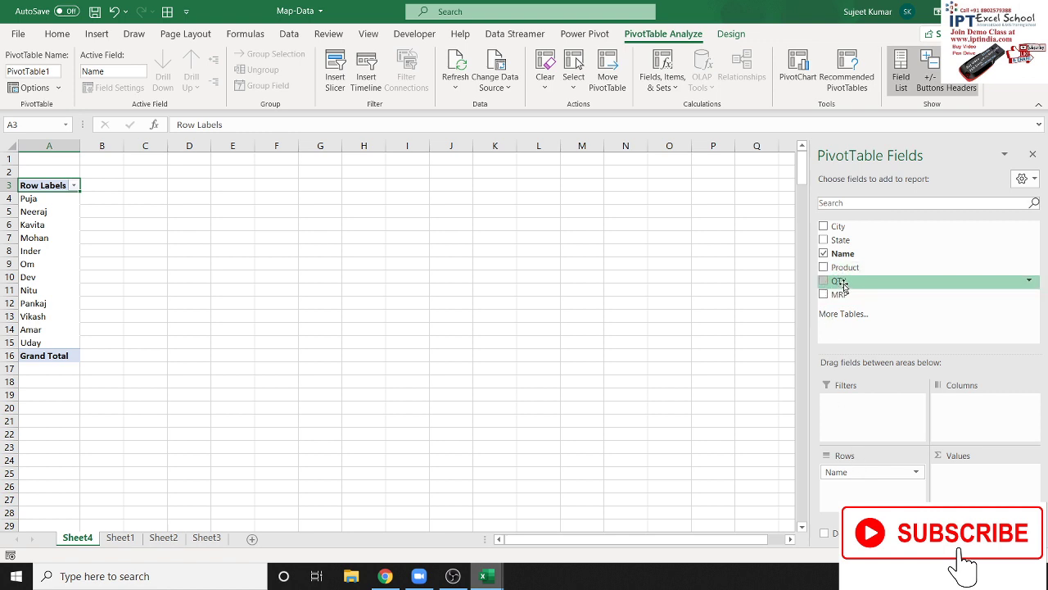
{"action": "left_click_drag", "start_coordinate": [844, 286], "coordinate": [972, 479]}
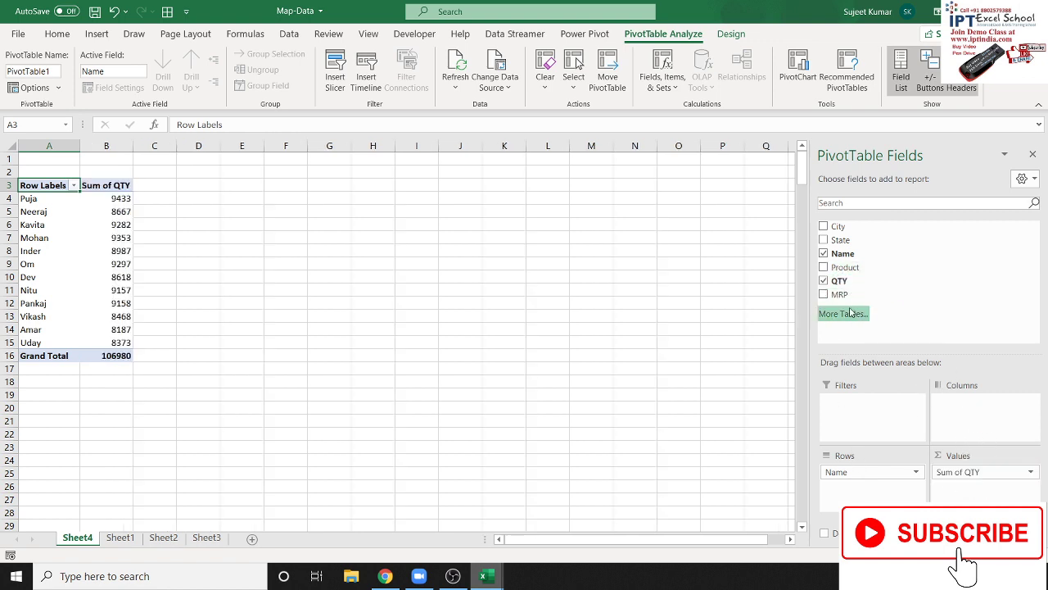
{"action": "left_click_drag", "start_coordinate": [843, 294], "coordinate": [978, 498]}
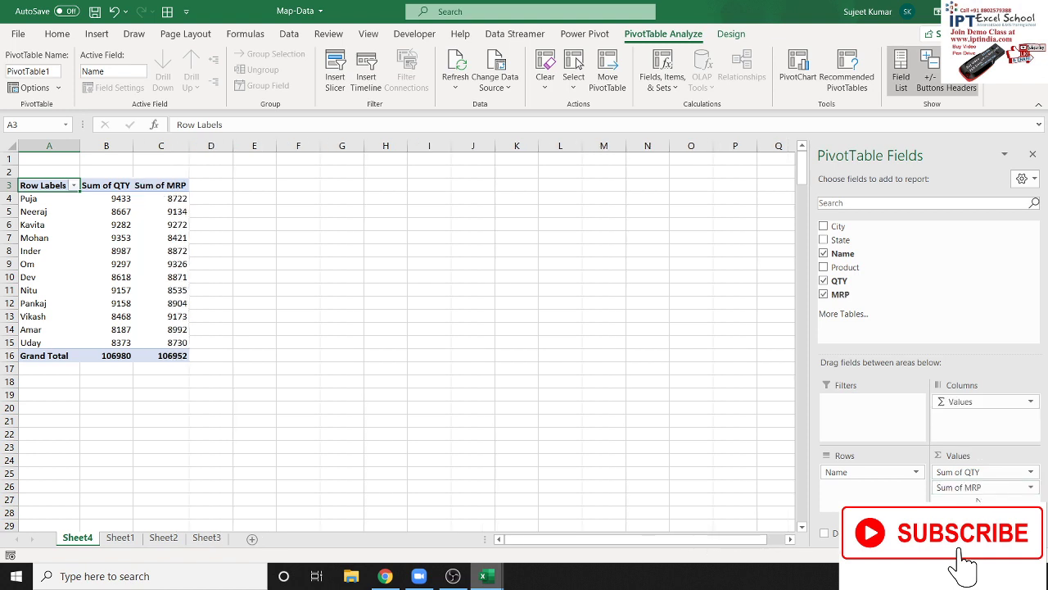
- Change the MRP field from Sum to Average (grand total 50.76032273), then select the pivot table
{"action": "double_click", "coordinate": [172, 185]}
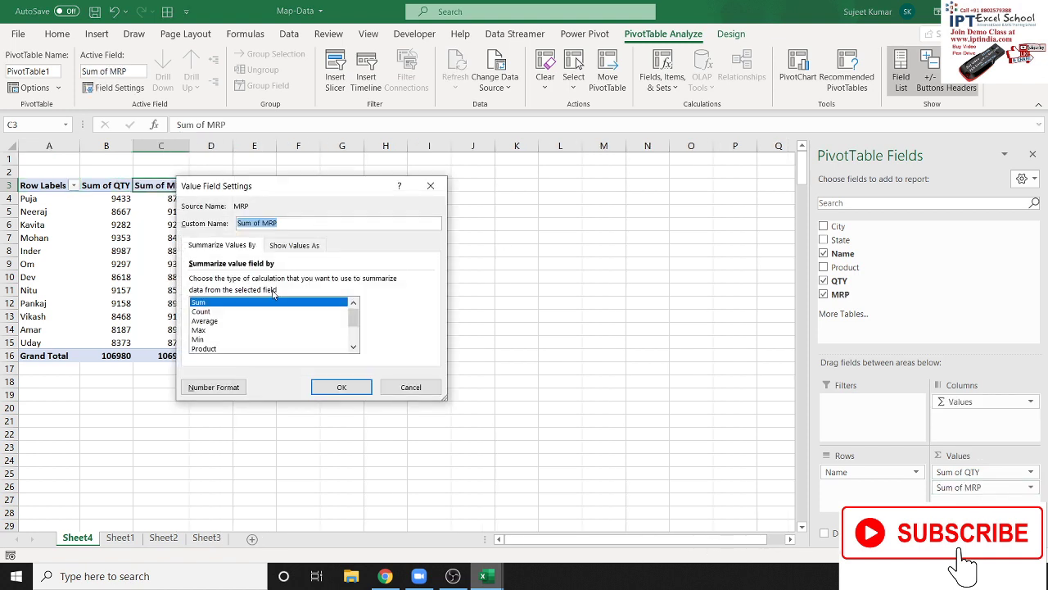
{"action": "left_click", "coordinate": [291, 245]}
{"action": "left_click", "coordinate": [217, 282]}
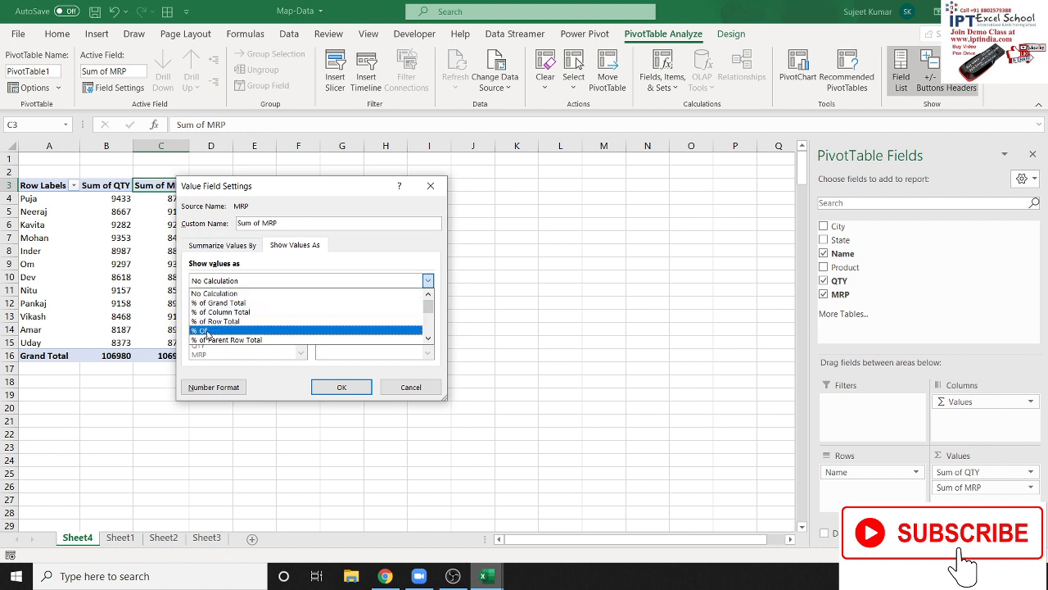
{"action": "left_click", "coordinate": [226, 280]}
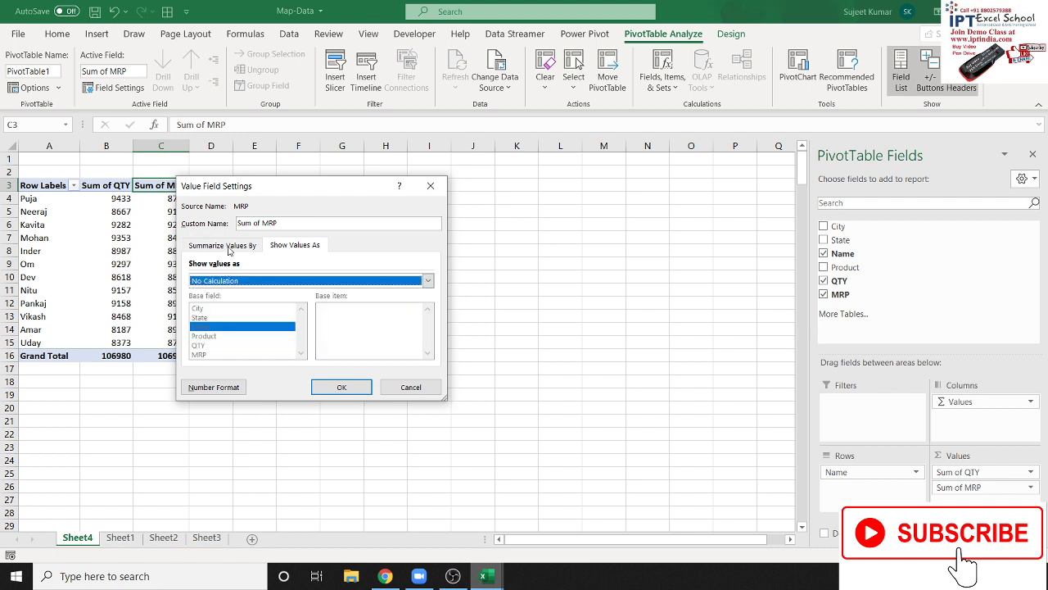
{"action": "left_click", "coordinate": [228, 245]}
{"action": "left_click", "coordinate": [200, 320]}
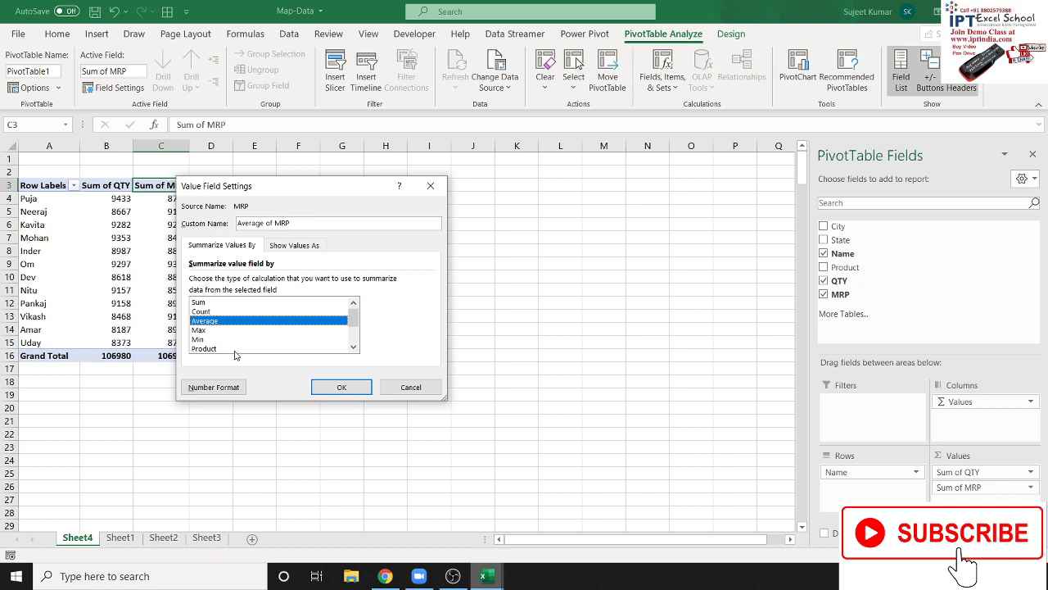
{"action": "left_click", "coordinate": [340, 387]}
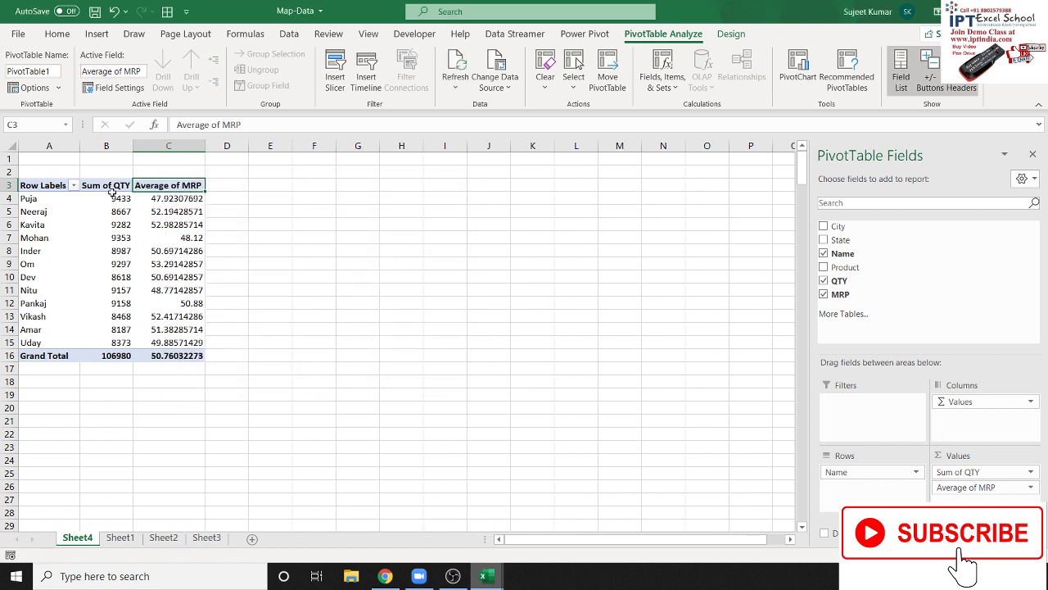
{"action": "mouse_move", "coordinate": [34, 185]}
{"action": "left_mouse_down"}
{"action": "mouse_move", "coordinate": [197, 276]}
{"action": "mouse_move", "coordinate": [188, 347]}
{"action": "left_mouse_up"}
{"action": "left_click", "coordinate": [176, 263]}
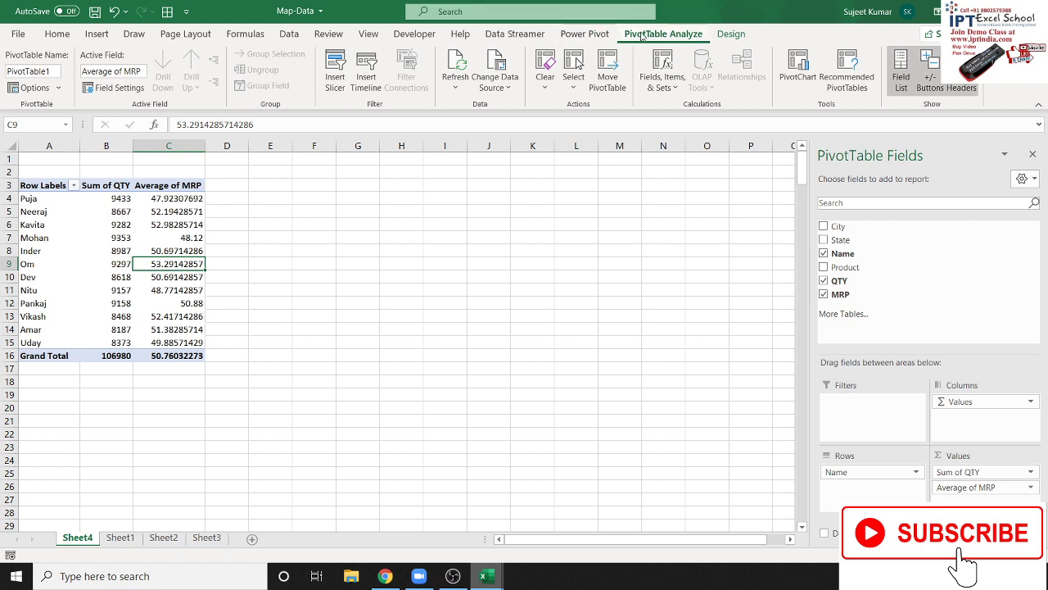
{"action": "left_click", "coordinate": [807, 81]}
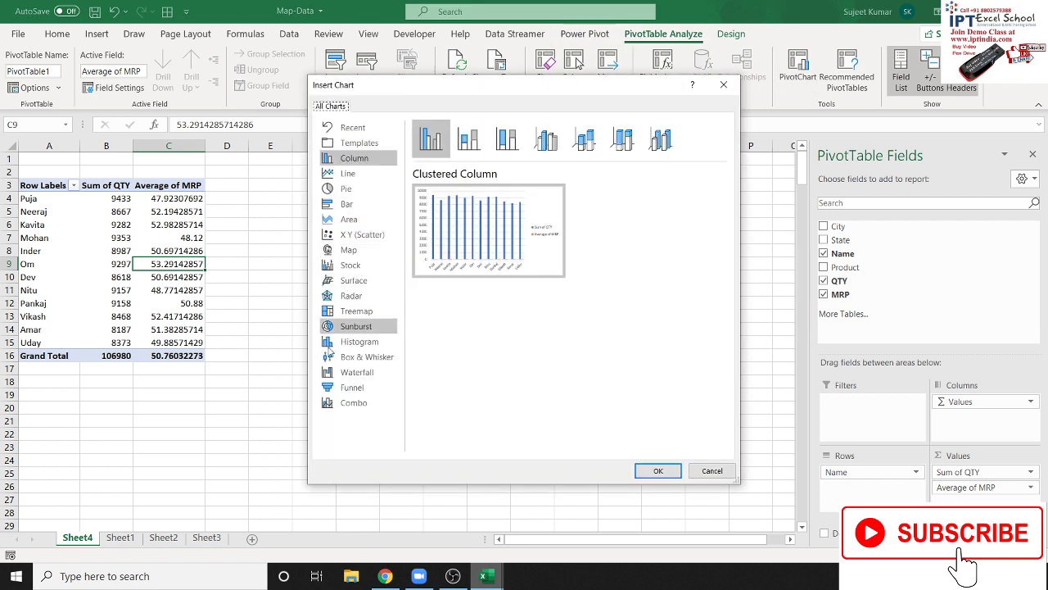
{"action": "left_click", "coordinate": [352, 190]}
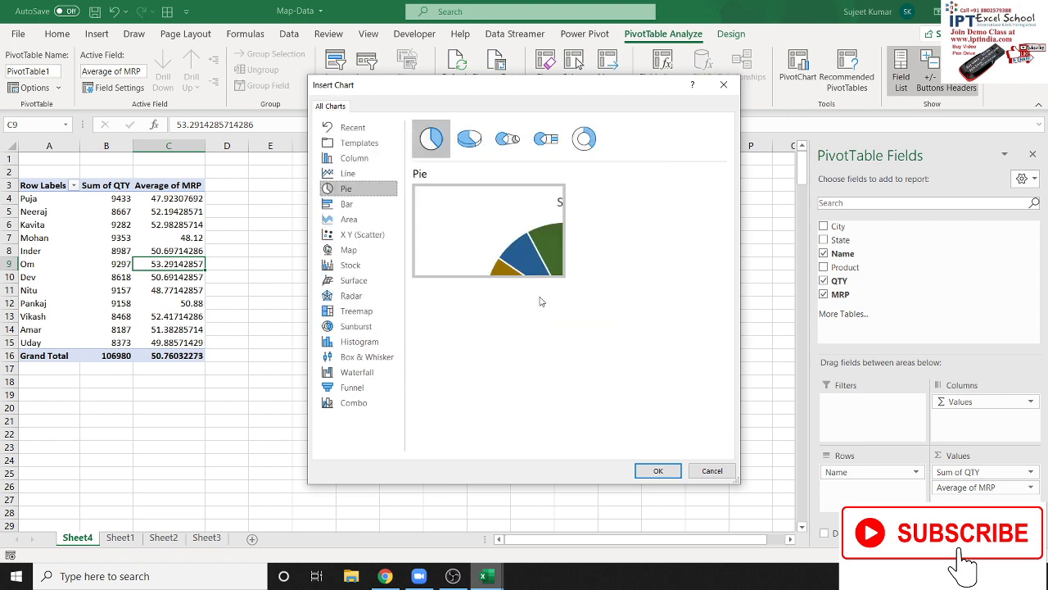
{"action": "left_click", "coordinate": [647, 470]}
{"action": "left_click_drag", "start_coordinate": [352, 255], "coordinate": [384, 190]}
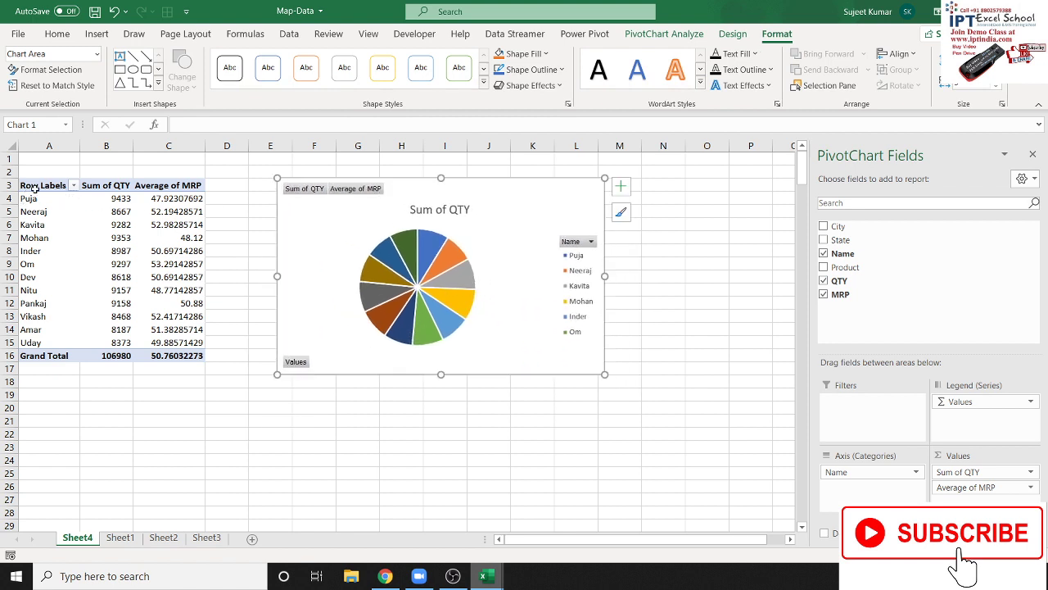
{"action": "left_click_drag", "start_coordinate": [170, 189], "coordinate": [169, 324]}
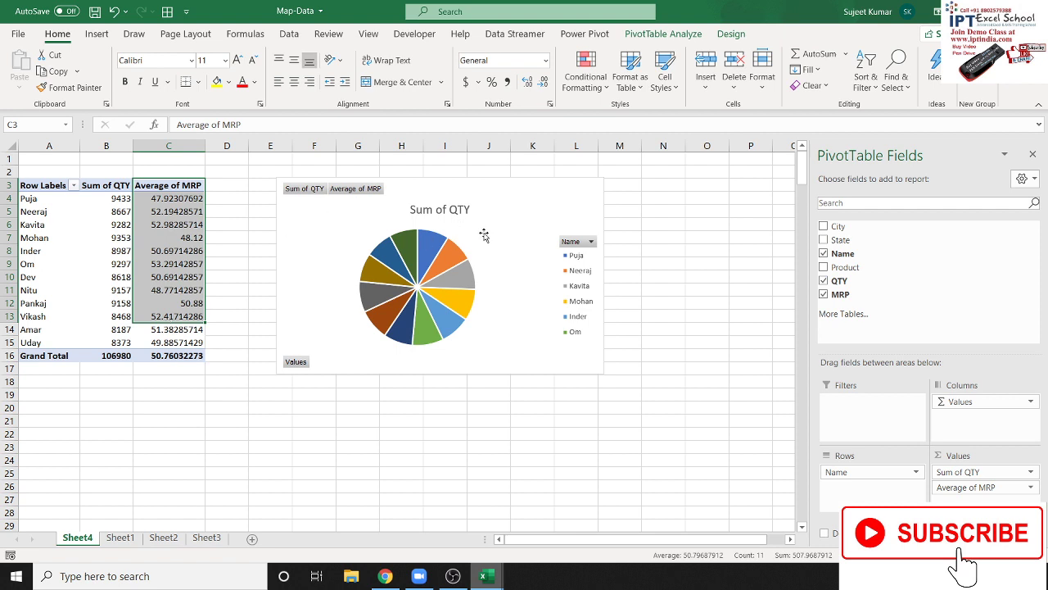
{"action": "left_click", "coordinate": [545, 348]}
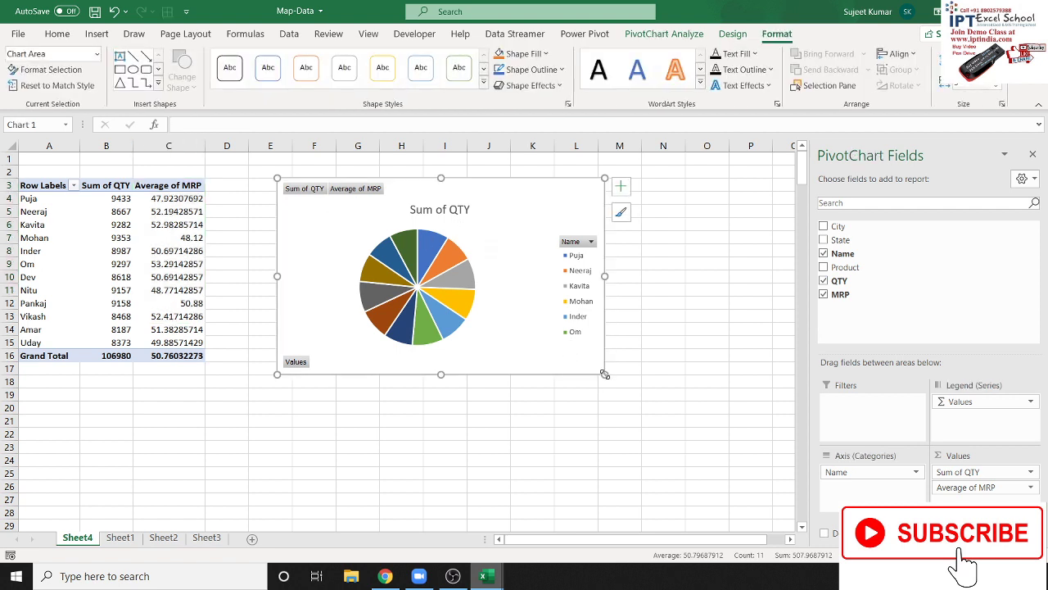
{"action": "left_click_drag", "start_coordinate": [604, 374], "coordinate": [632, 416]}
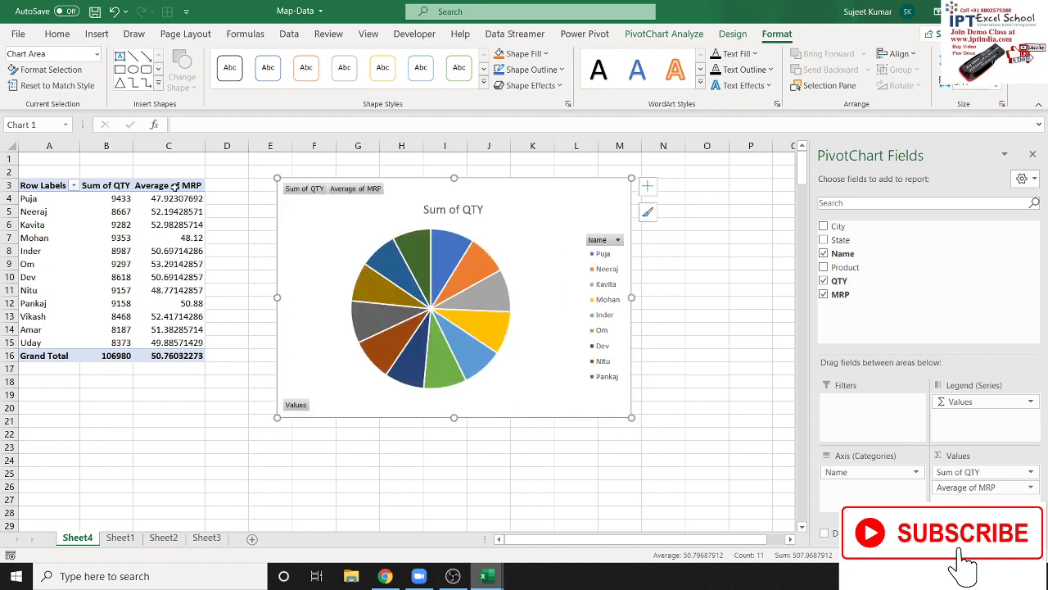
{"action": "mouse_move", "coordinate": [183, 263]}
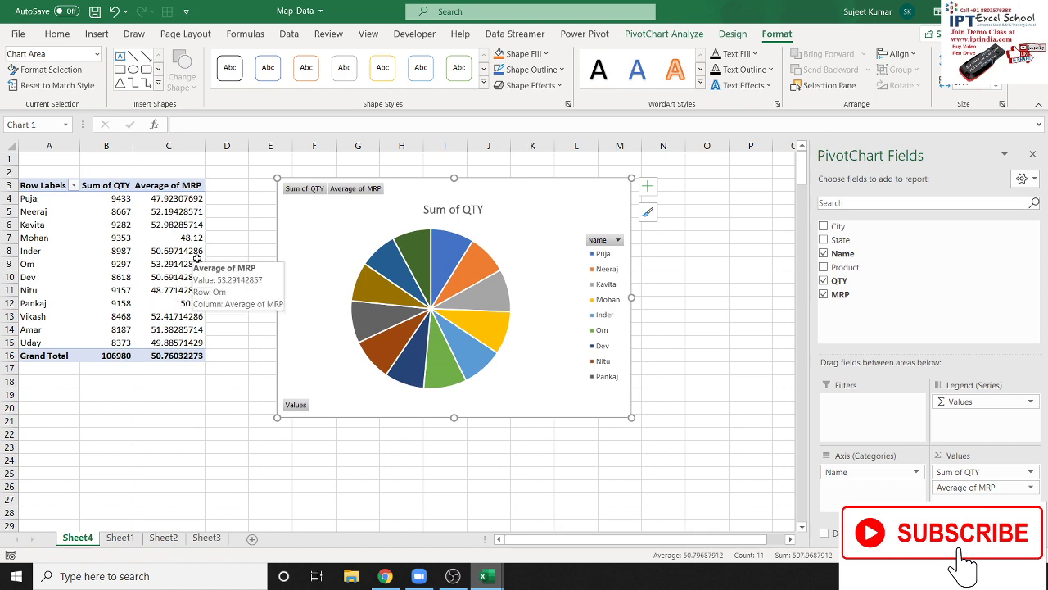
{"action": "left_click_drag", "start_coordinate": [111, 185], "coordinate": [106, 262]}
{"action": "left_click_drag", "start_coordinate": [163, 188], "coordinate": [168, 251]}
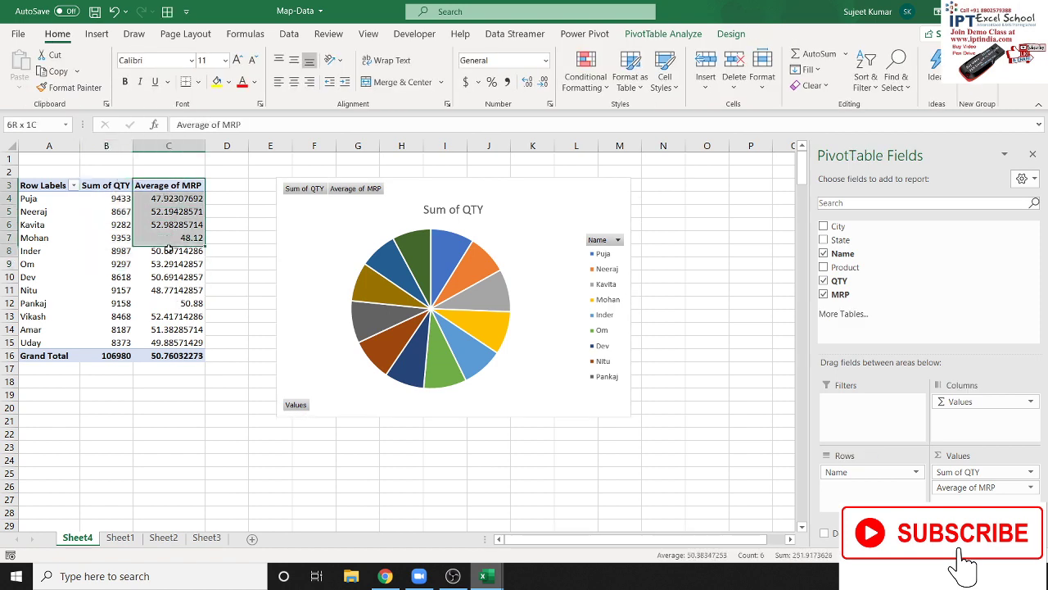
{"action": "left_click", "coordinate": [357, 235]}
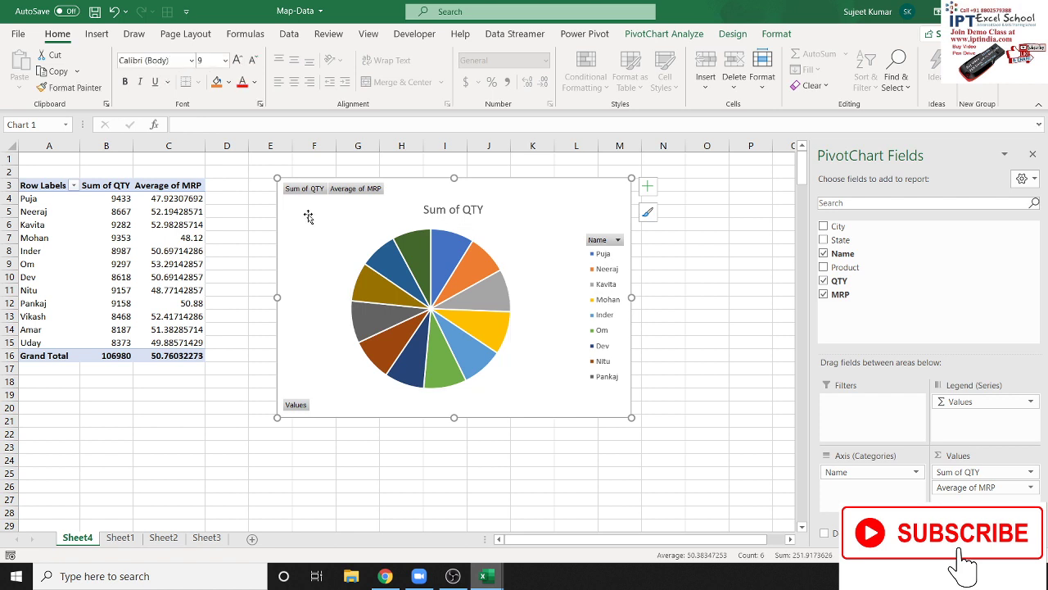
{"action": "key", "text": "Delete"}
- Move Average of MRP above Sum of QTY in Values so the averages sit in column B
{"action": "left_click", "coordinate": [175, 185]}
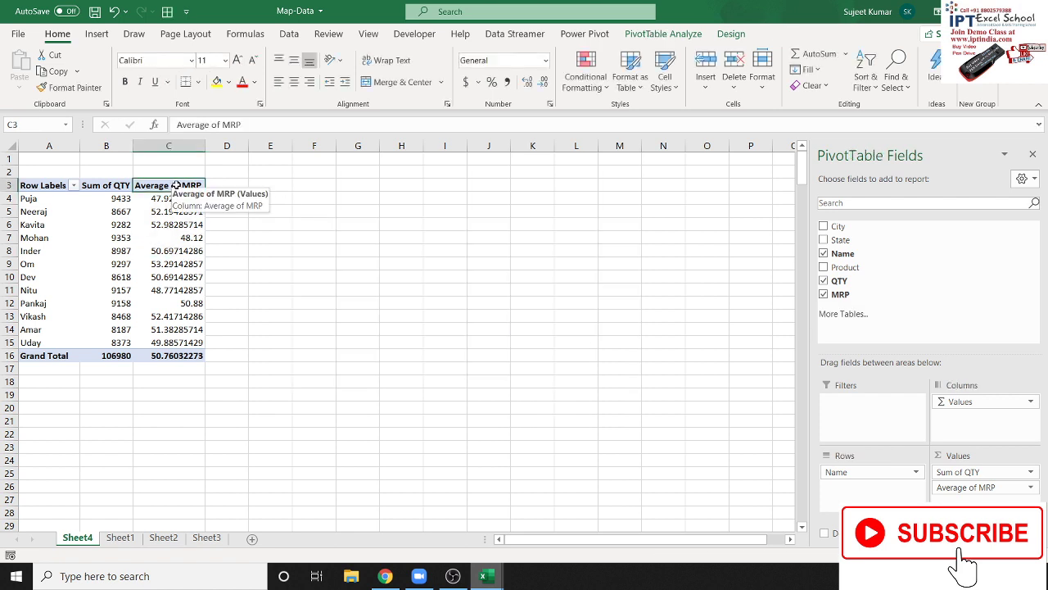
{"action": "right_click", "coordinate": [175, 185]}
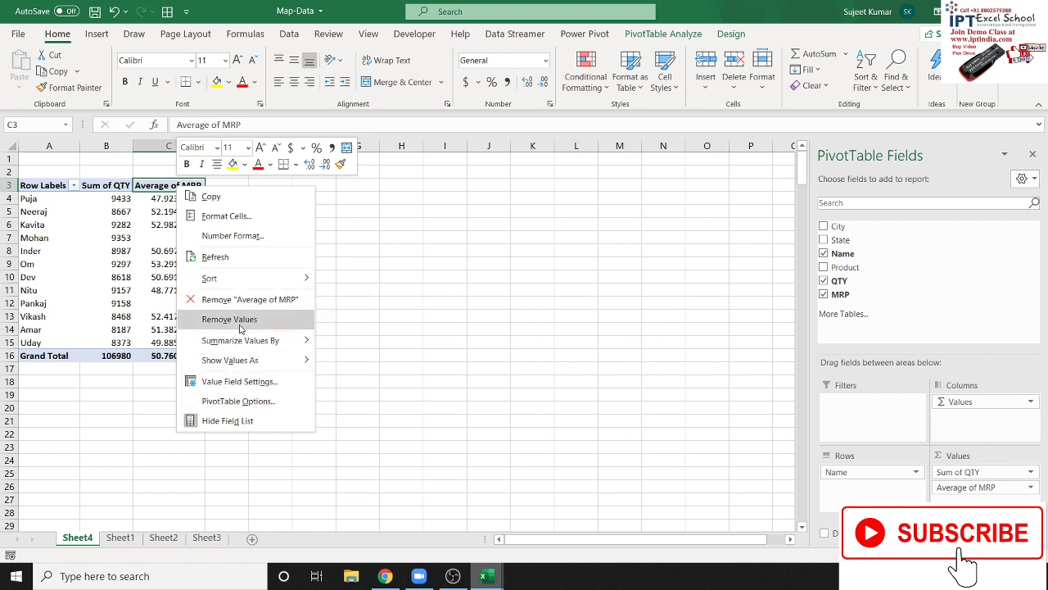
{"action": "left_click", "coordinate": [167, 234]}
{"action": "left_click", "coordinate": [169, 224]}
{"action": "left_click", "coordinate": [175, 188]}
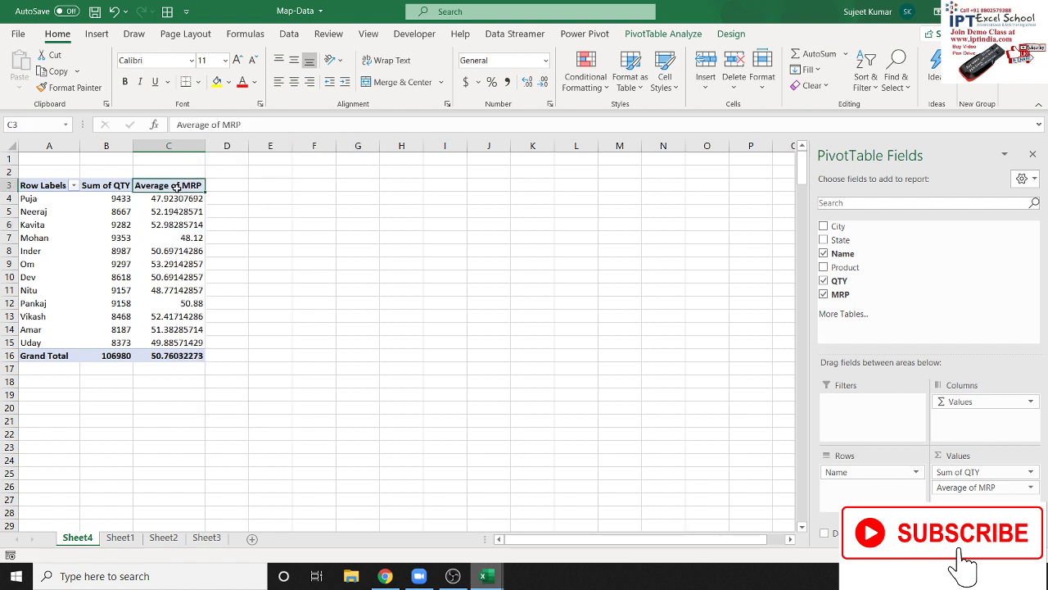
{"action": "right_click", "coordinate": [161, 187]}
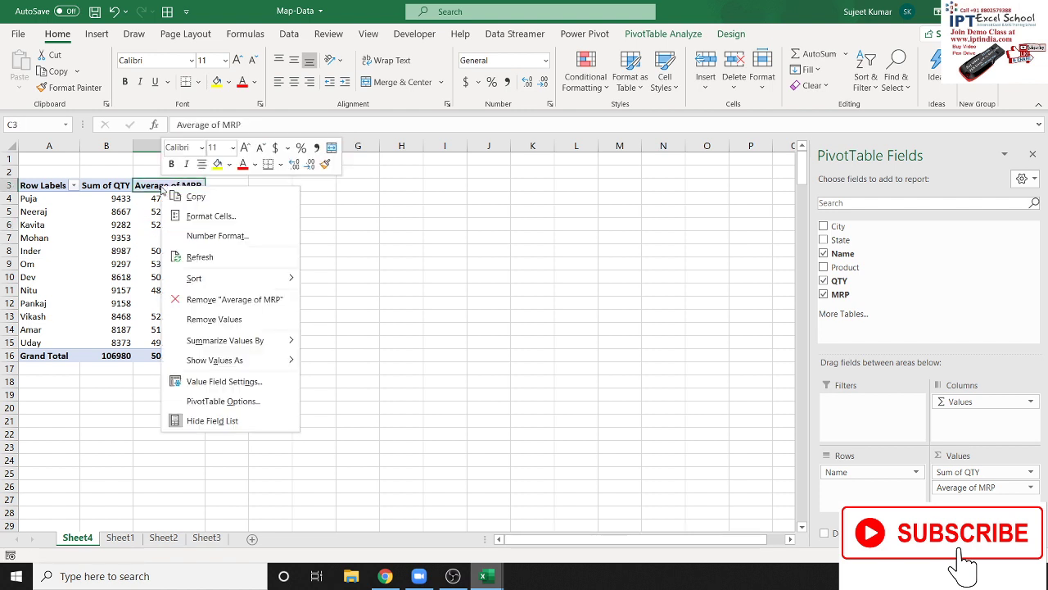
{"action": "left_click_drag", "start_coordinate": [970, 490], "coordinate": [969, 472]}
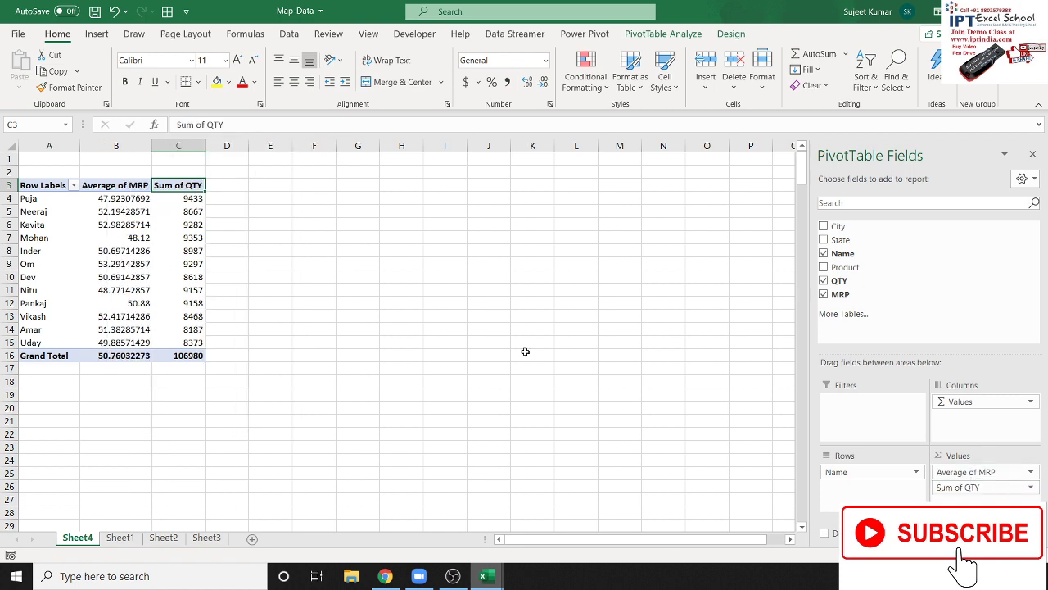
{"action": "left_click_drag", "start_coordinate": [45, 189], "coordinate": [171, 353]}
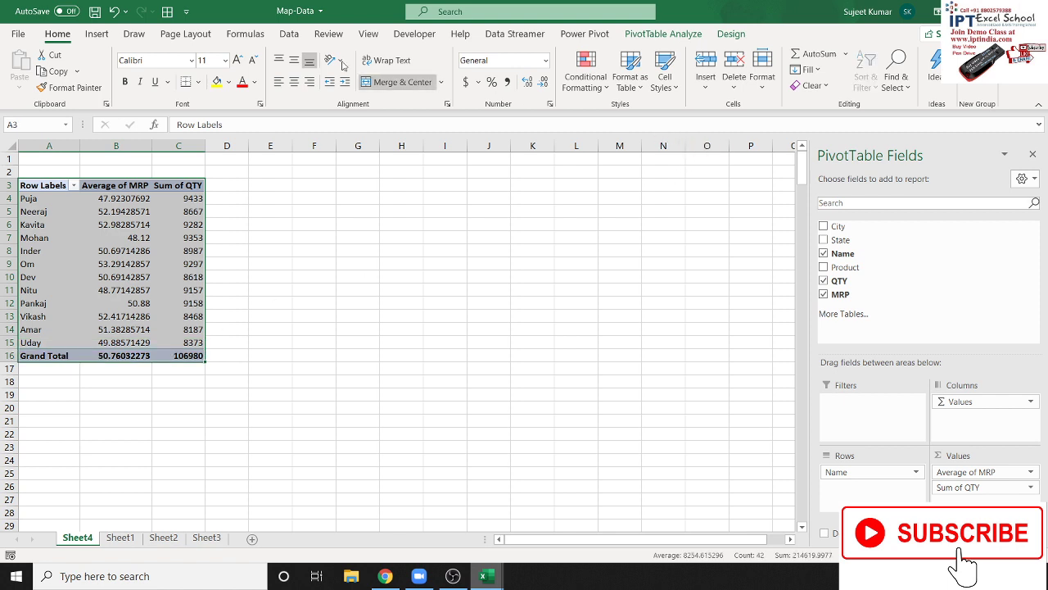
{"action": "left_click", "coordinate": [97, 34]}
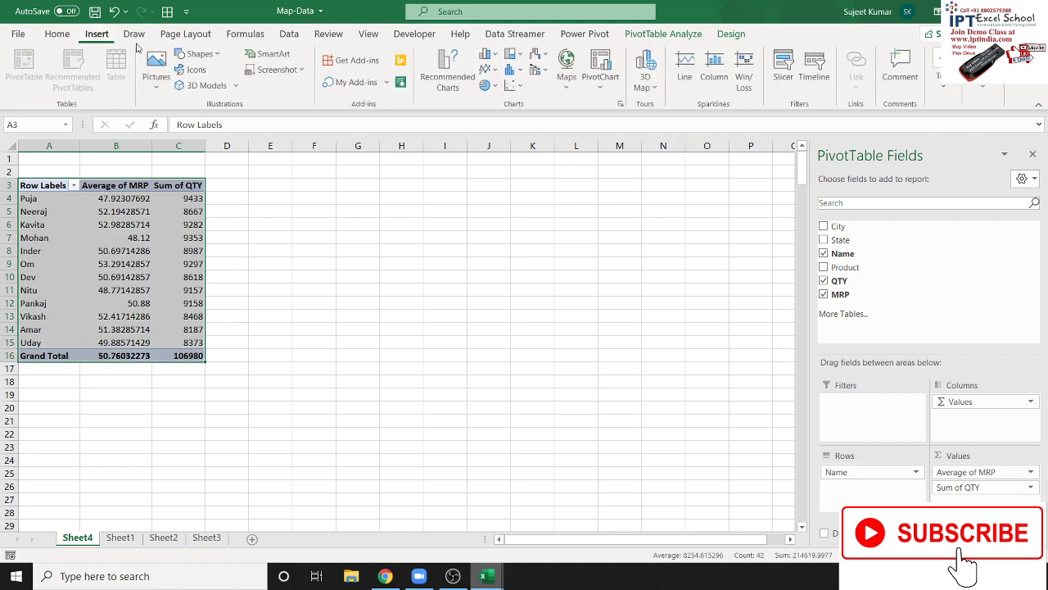
{"action": "left_click", "coordinate": [486, 84]}
{"action": "left_click", "coordinate": [497, 129]}
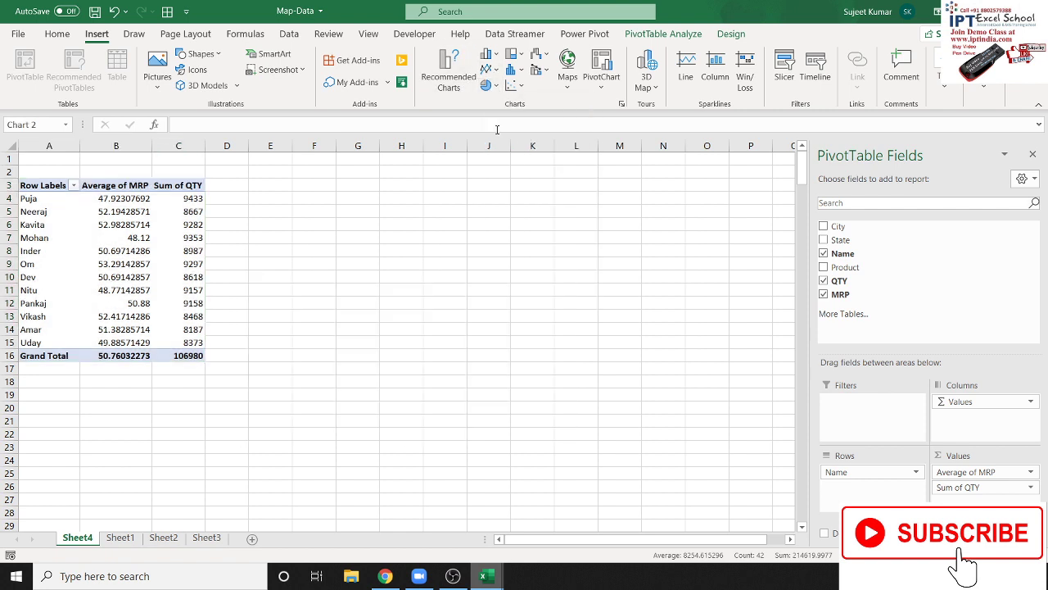
{"action": "left_click_drag", "start_coordinate": [461, 262], "coordinate": [478, 199]}
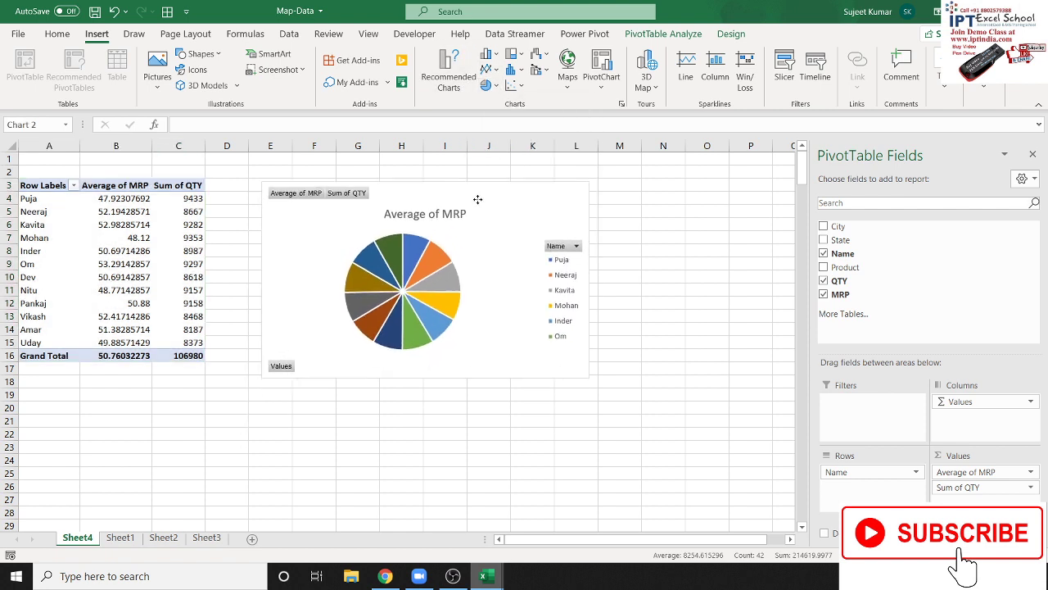
{"action": "left_click_drag", "start_coordinate": [588, 381], "coordinate": [592, 393]}
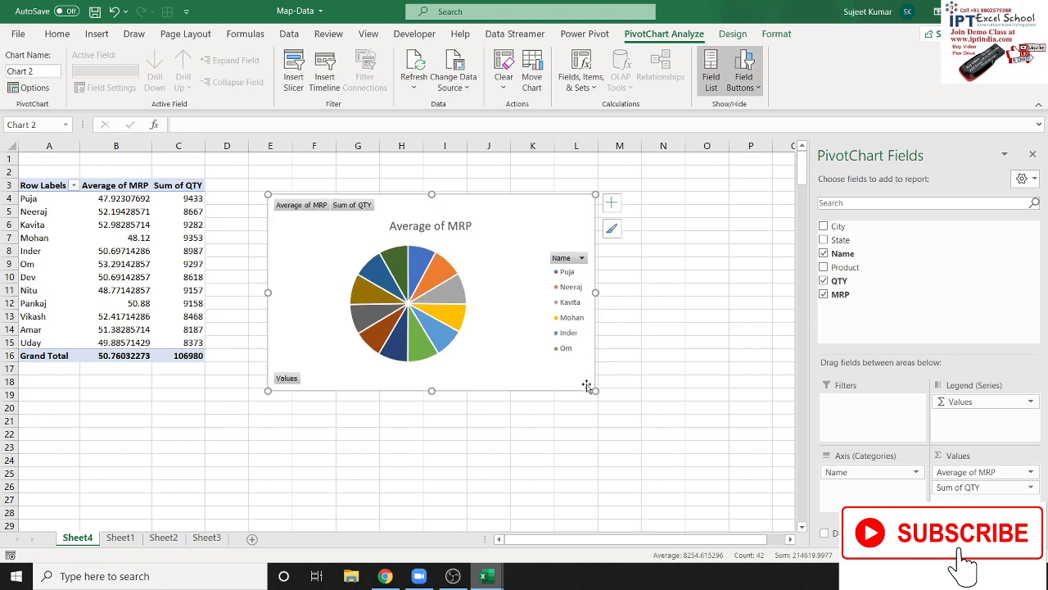
{"action": "key", "text": "Delete"}
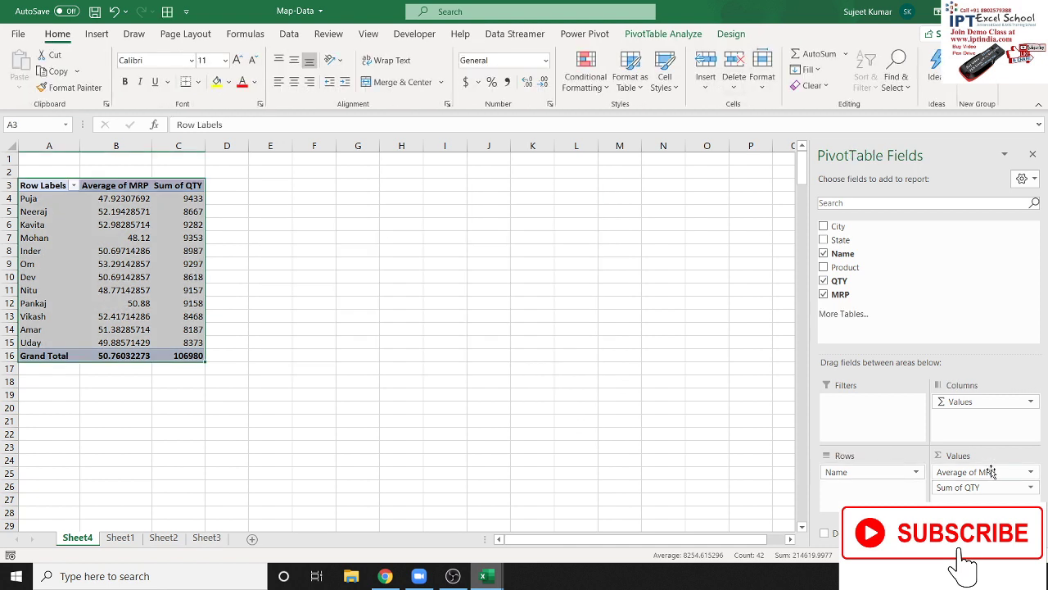
- Move Sum of QTY back to column B, ahead of Average of MRP in column C
{"action": "left_click_drag", "start_coordinate": [990, 473], "coordinate": [987, 494]}
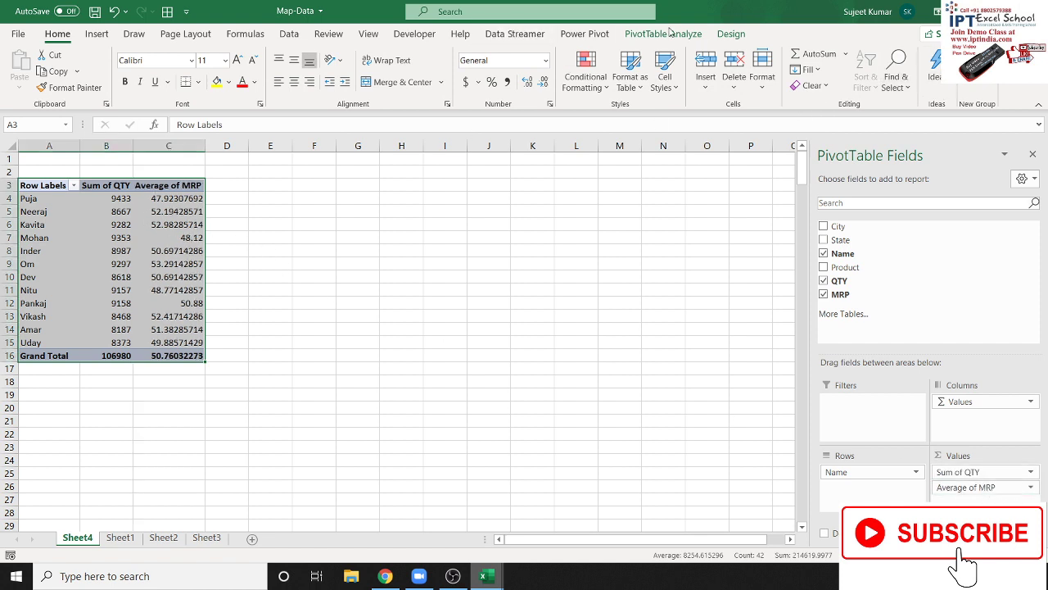
{"action": "left_click", "coordinate": [684, 35]}
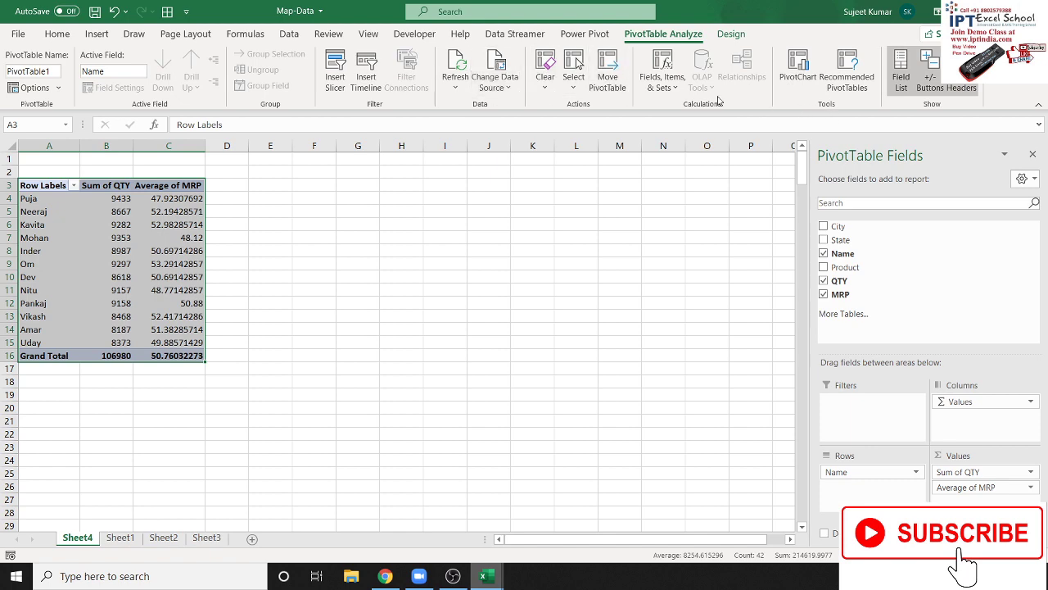
- Insert a Sum of QTY pie PivotChart, position it beside PivotTable1 and enlarge it
{"action": "left_click", "coordinate": [798, 74]}
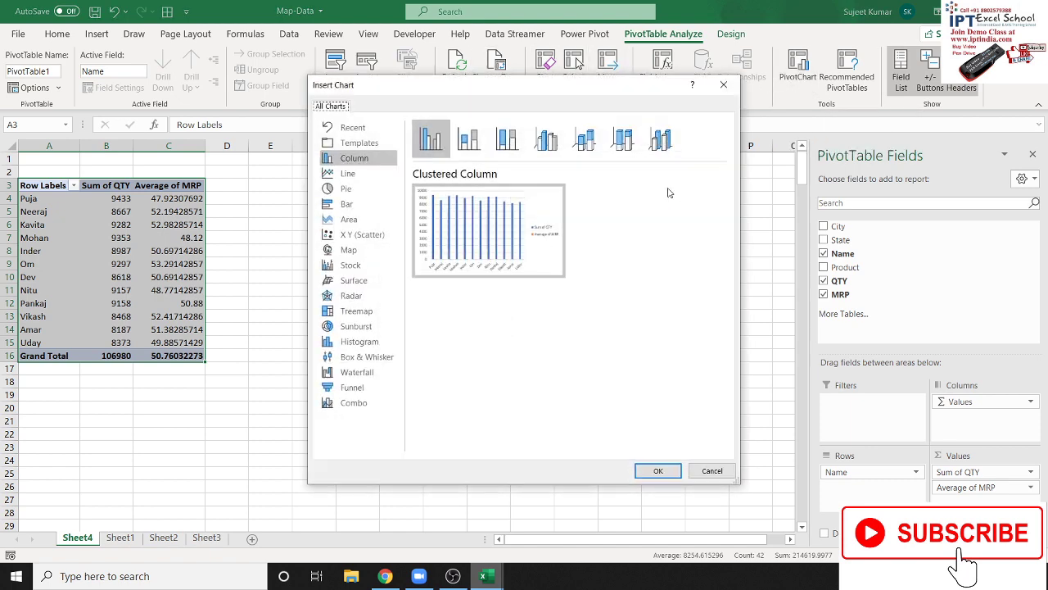
{"action": "left_click", "coordinate": [346, 188]}
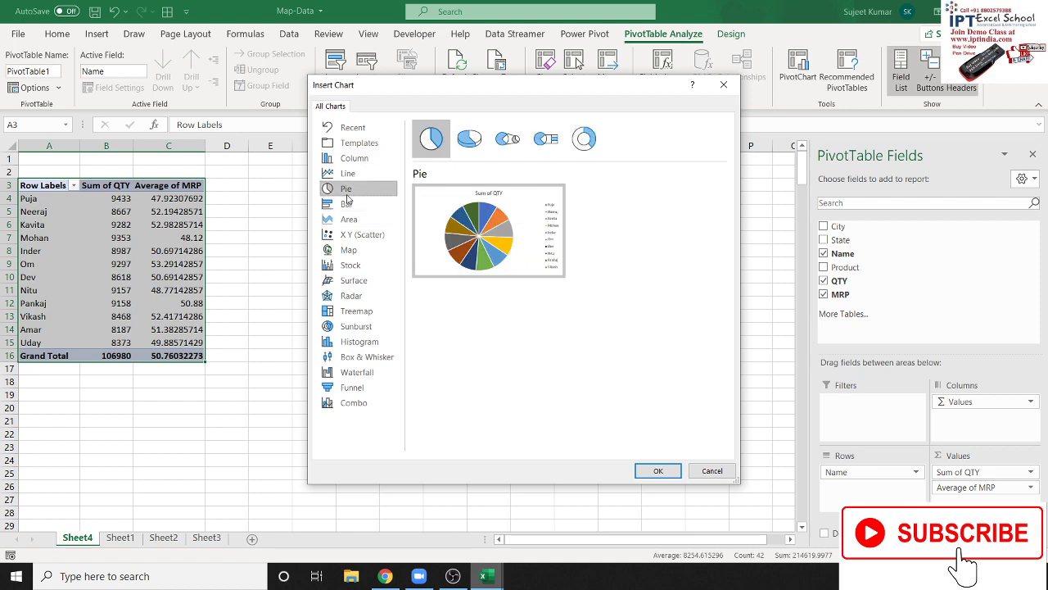
{"action": "left_click", "coordinate": [656, 470]}
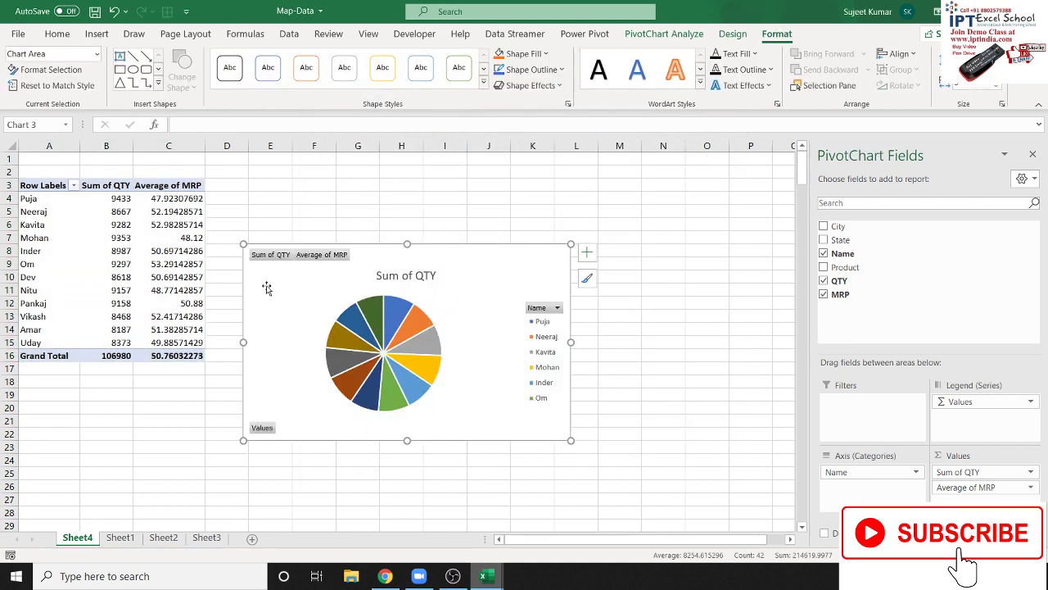
{"action": "left_click_drag", "start_coordinate": [265, 288], "coordinate": [247, 203]}
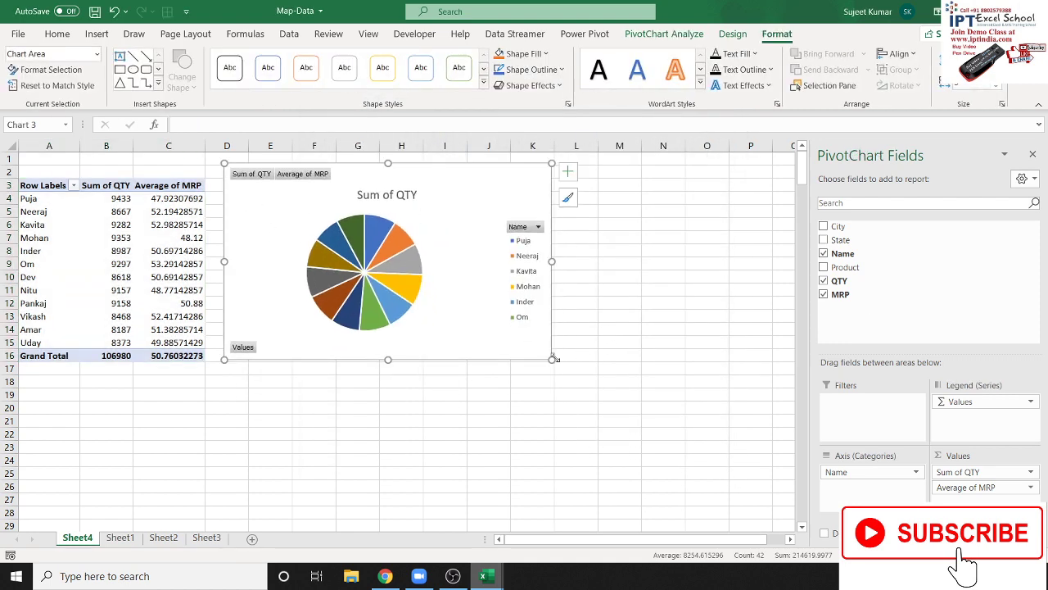
{"action": "left_click_drag", "start_coordinate": [551, 359], "coordinate": [655, 476]}
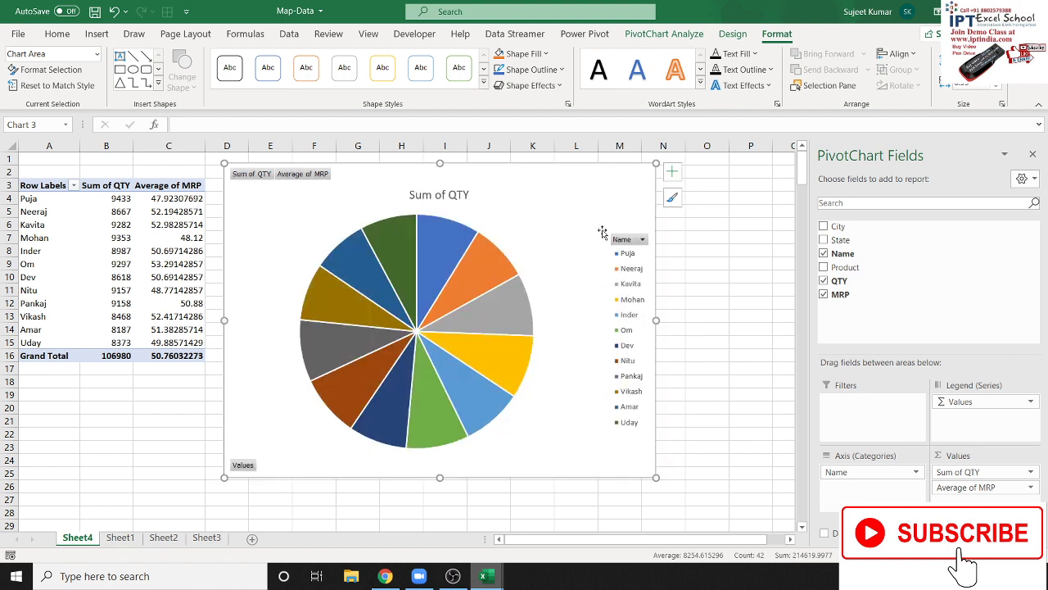
{"action": "right_click", "coordinate": [480, 273]}
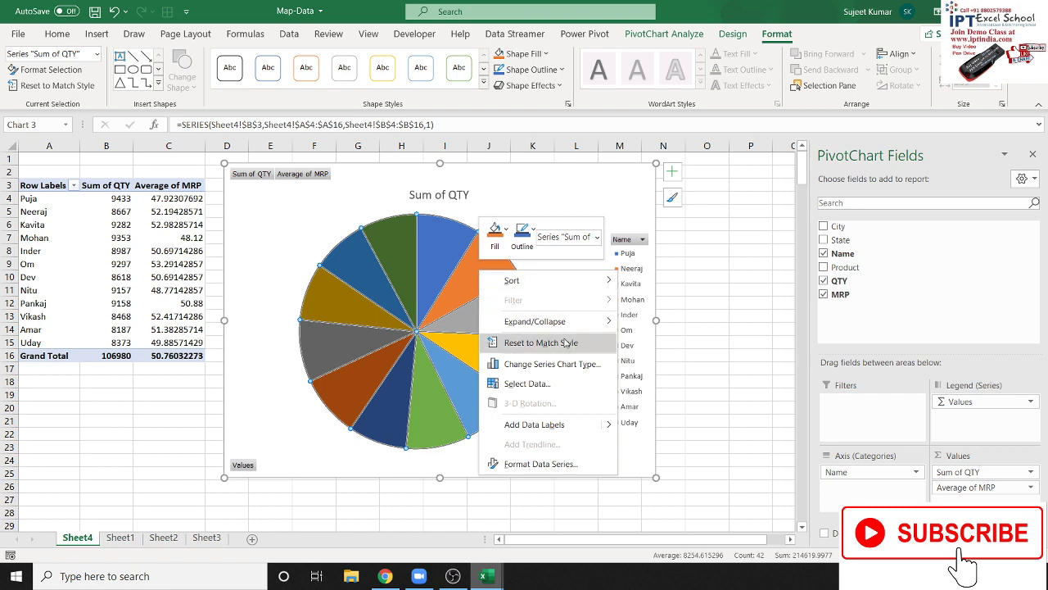
{"action": "left_click", "coordinate": [565, 383]}
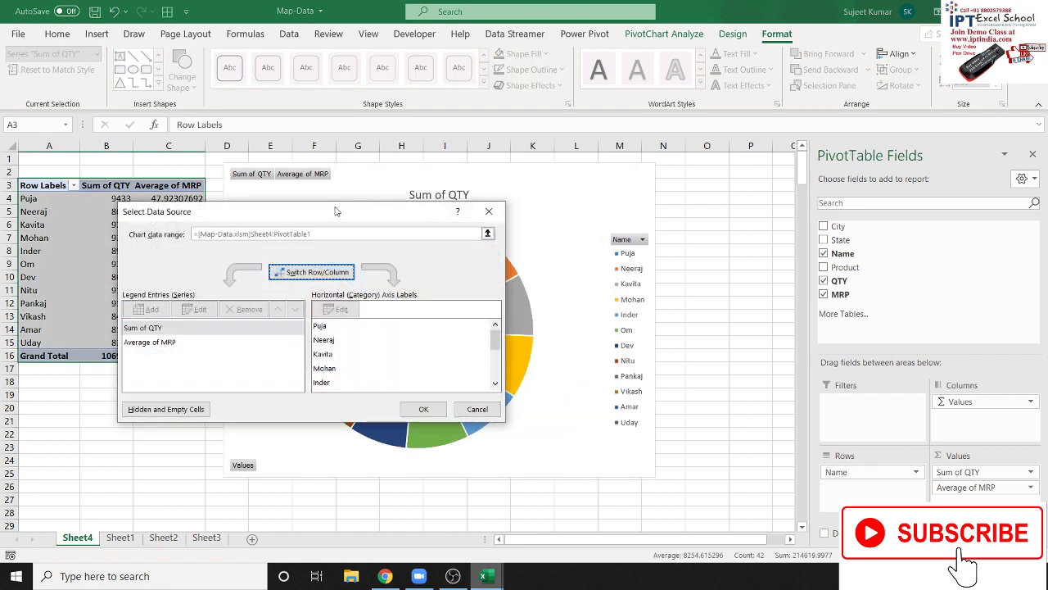
{"action": "left_click_drag", "start_coordinate": [331, 211], "coordinate": [698, 146]}
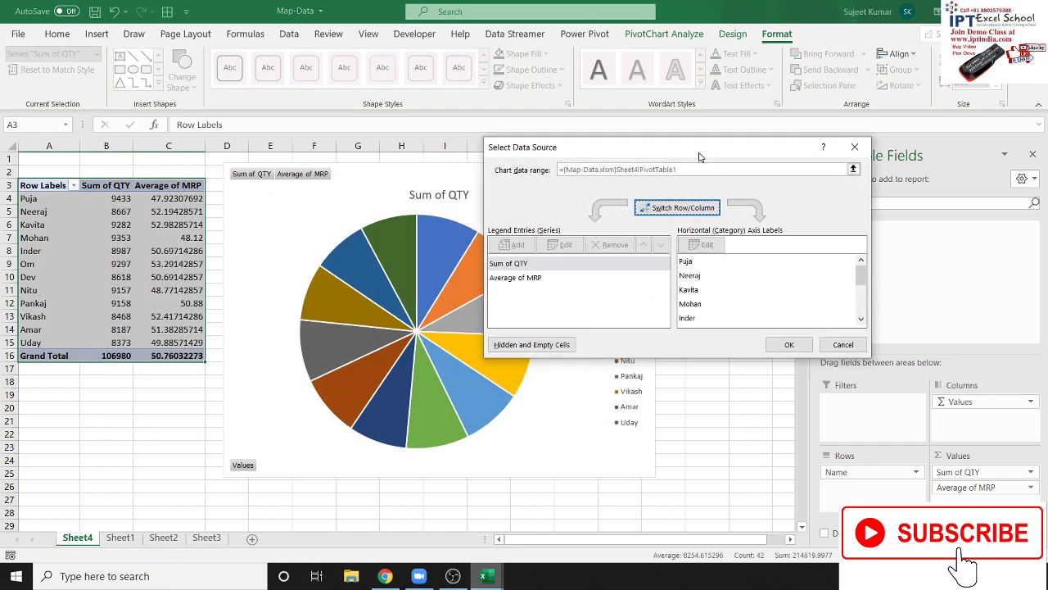
{"action": "left_click", "coordinate": [598, 279]}
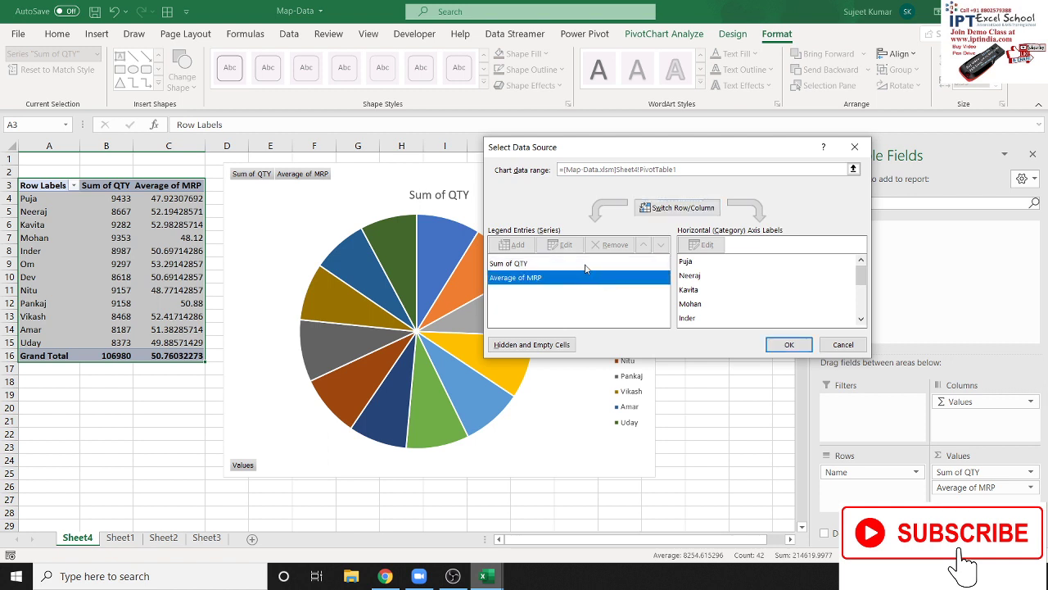
{"action": "left_click", "coordinate": [586, 266]}
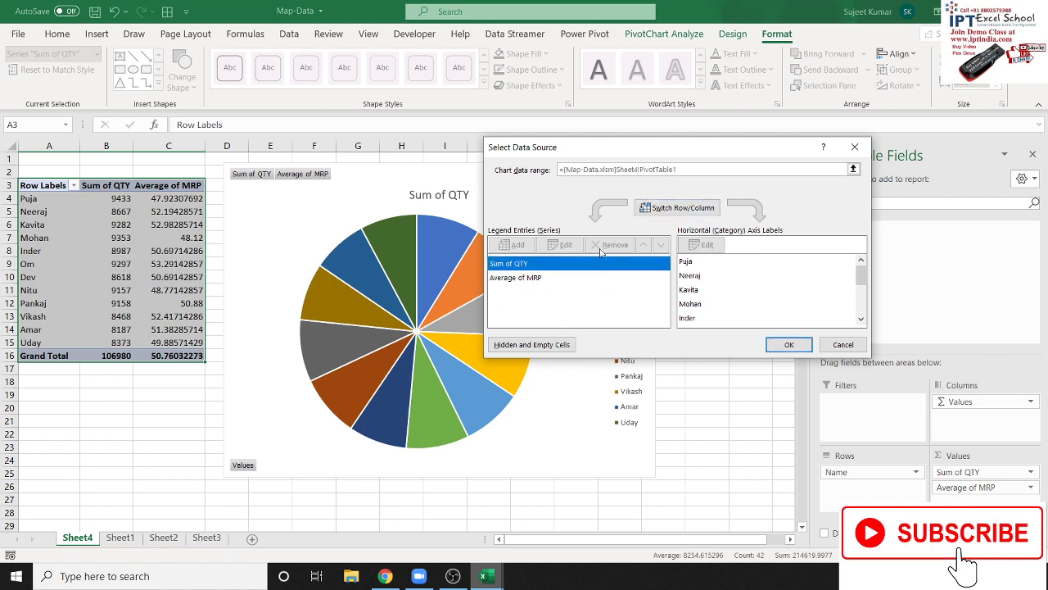
{"action": "left_click", "coordinate": [543, 279]}
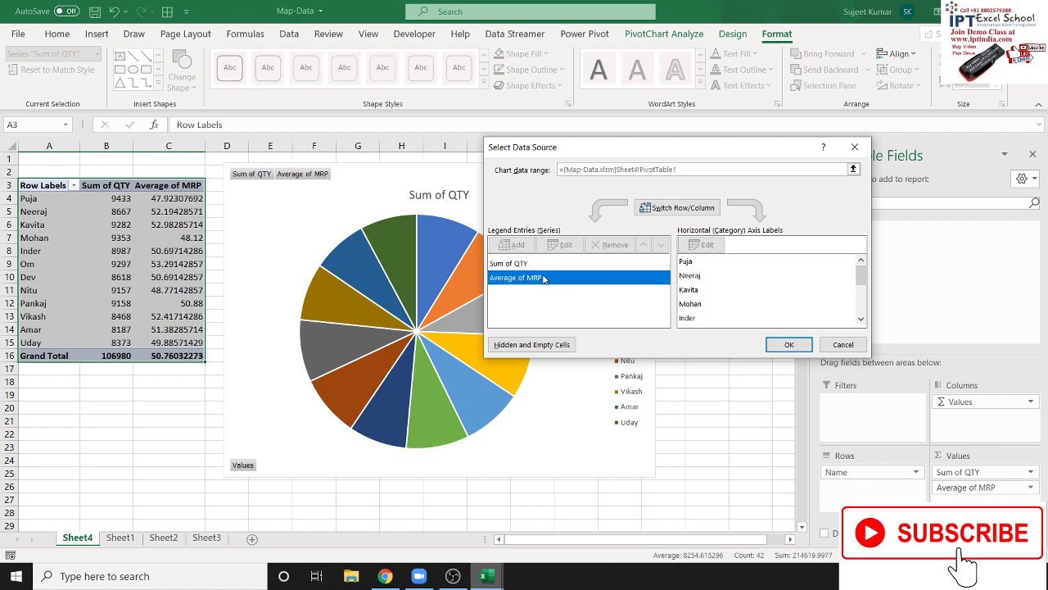
{"action": "left_click", "coordinate": [543, 266]}
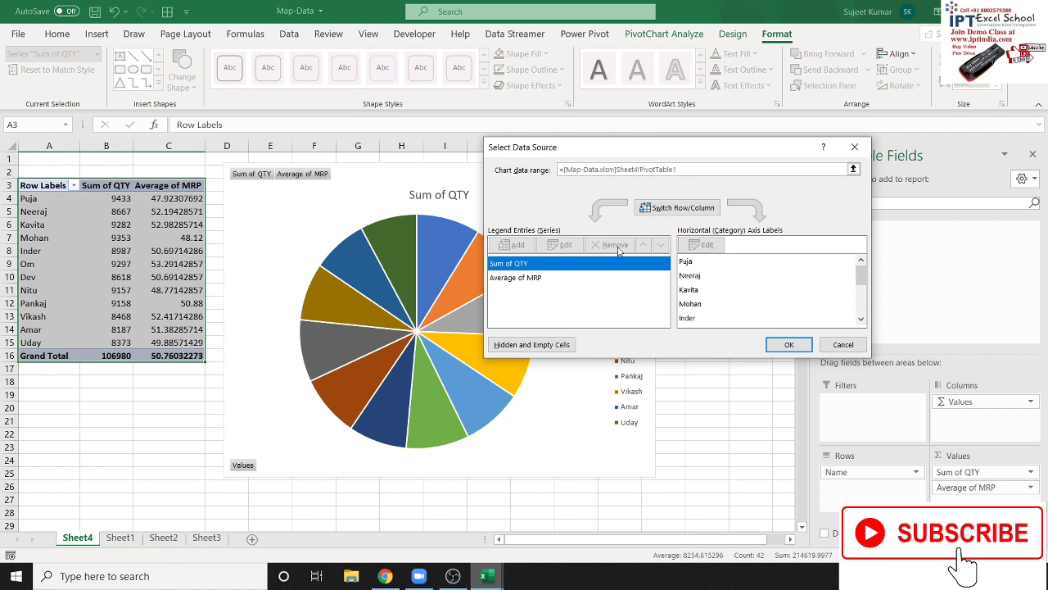
{"action": "left_click", "coordinate": [505, 279]}
{"action": "left_click", "coordinate": [556, 263]}
{"action": "left_click", "coordinate": [843, 344]}
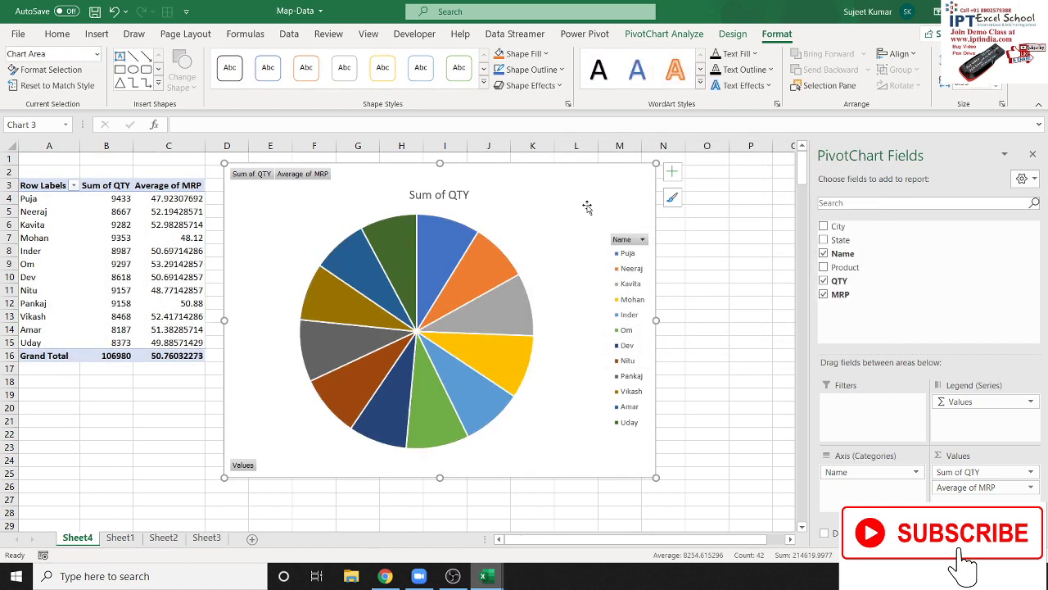
- Delete the Sum of QTY pie chart, insert a 2-D pie chart, then select cell L4
{"action": "key", "text": "Delete"}
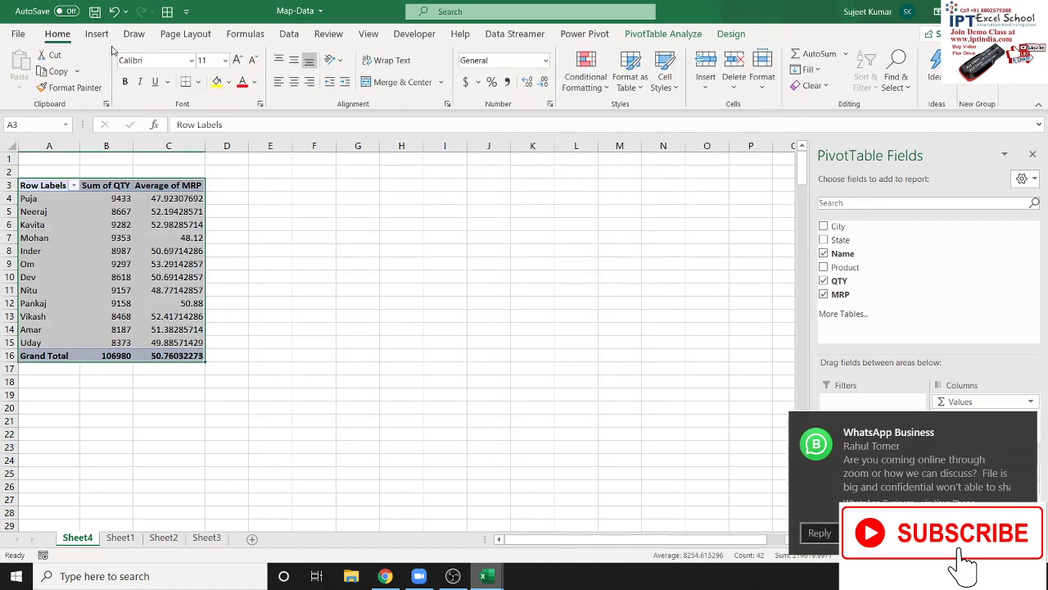
{"action": "left_click", "coordinate": [97, 34]}
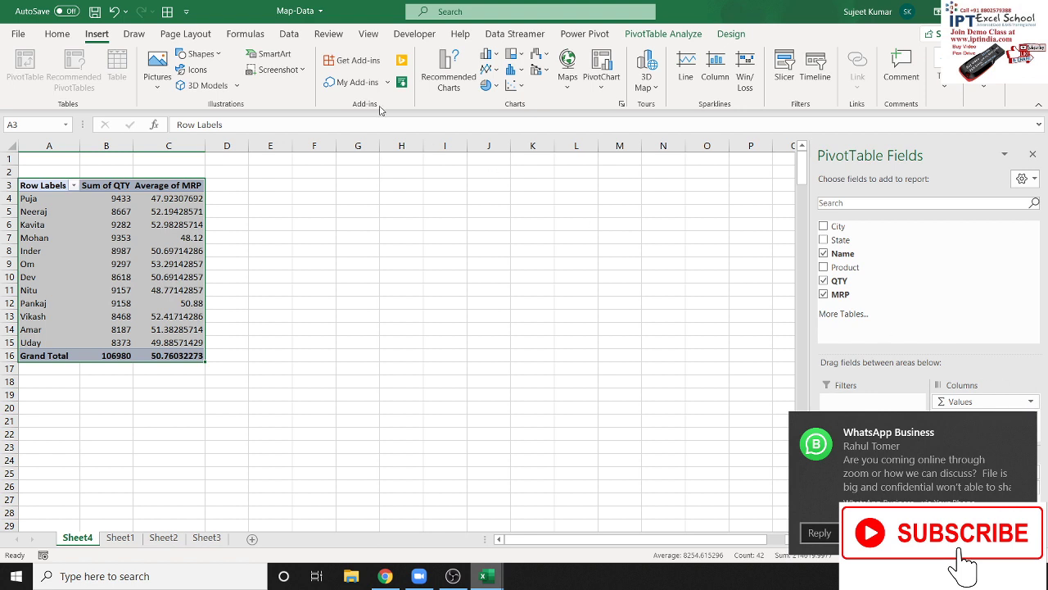
{"action": "left_click", "coordinate": [488, 54]}
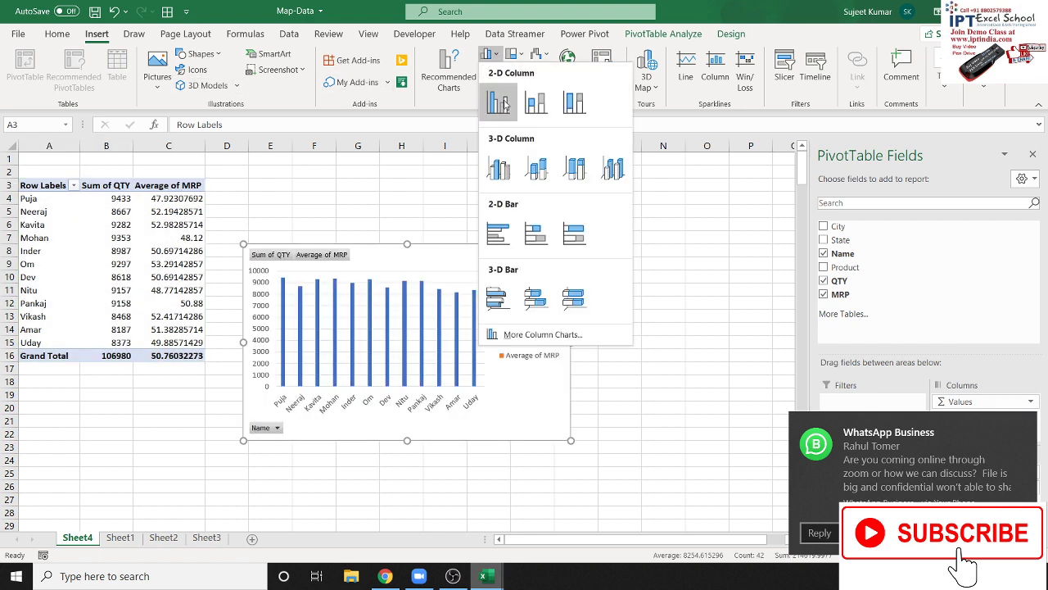
{"action": "left_click", "coordinate": [488, 85]}
{"action": "left_click", "coordinate": [488, 86]}
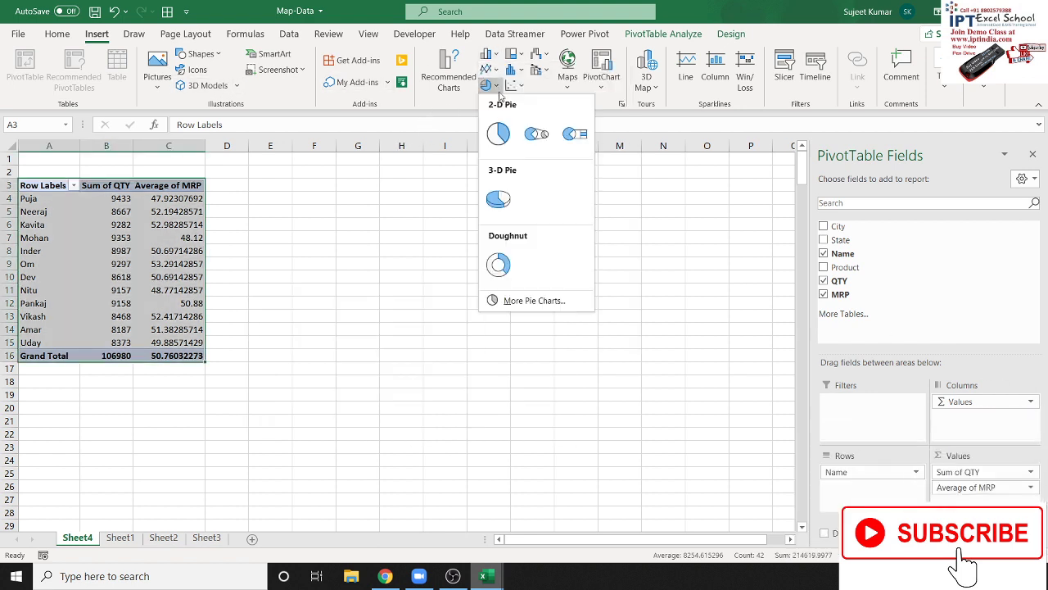
{"action": "left_click", "coordinate": [496, 133]}
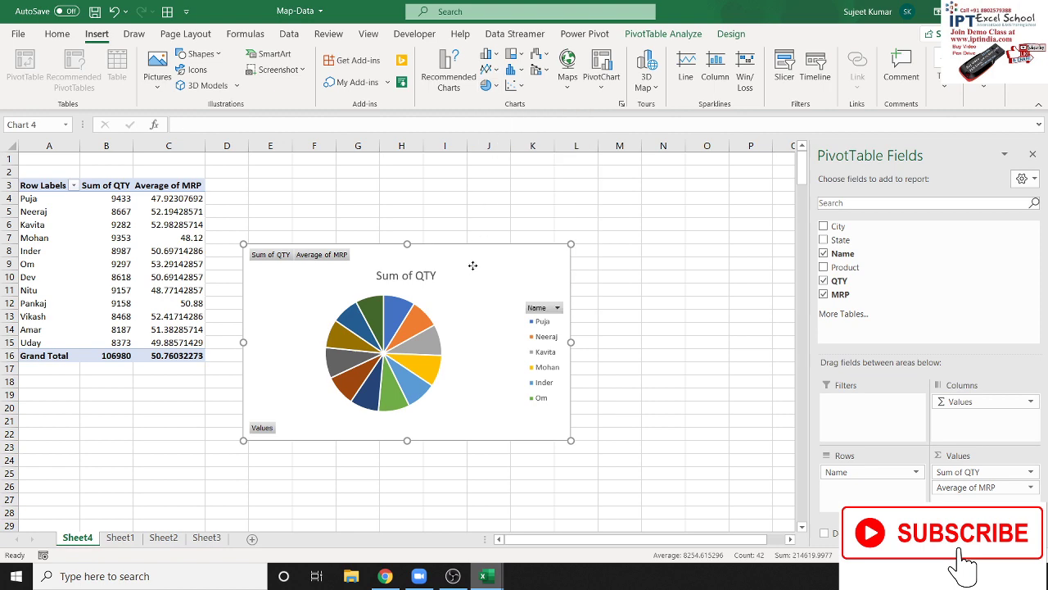
{"action": "left_click", "coordinate": [564, 199]}
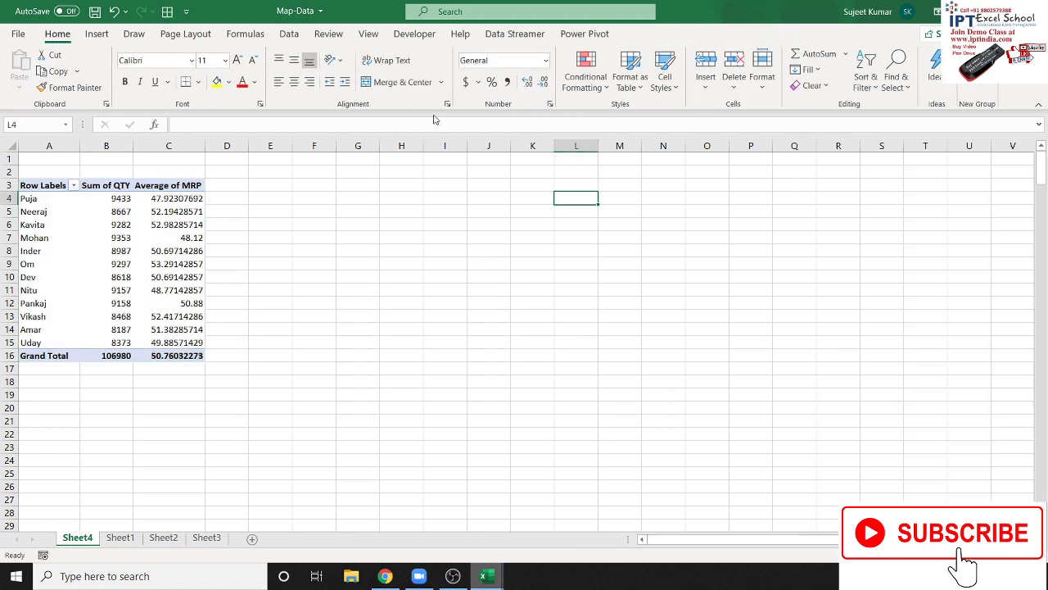
- Insert a blank 2-D pie chart and move it next to the PivotTable
{"action": "left_click", "coordinate": [96, 34]}
{"action": "left_click", "coordinate": [496, 85]}
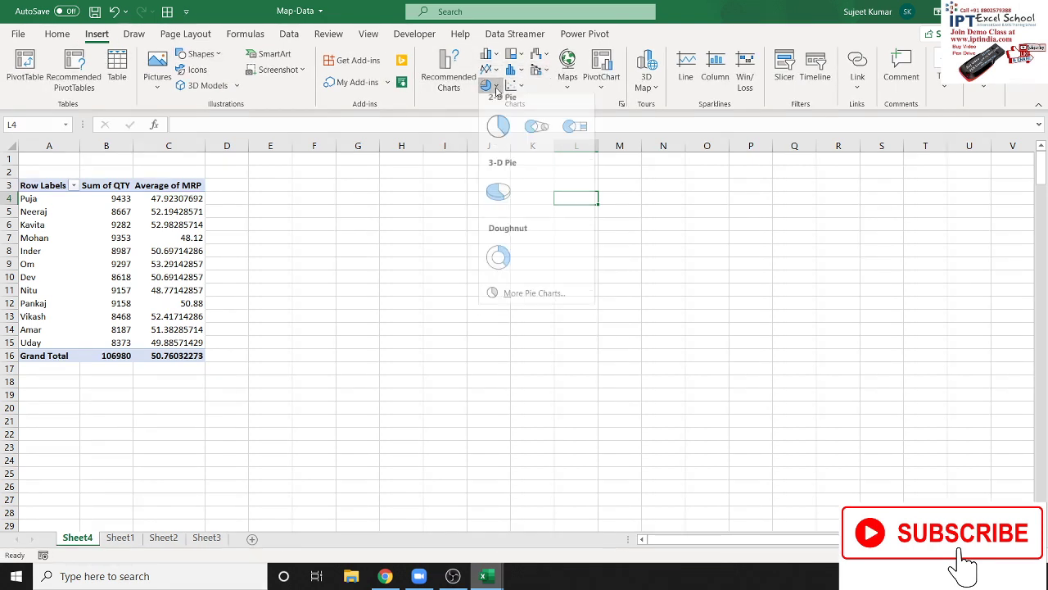
{"action": "left_click", "coordinate": [498, 139]}
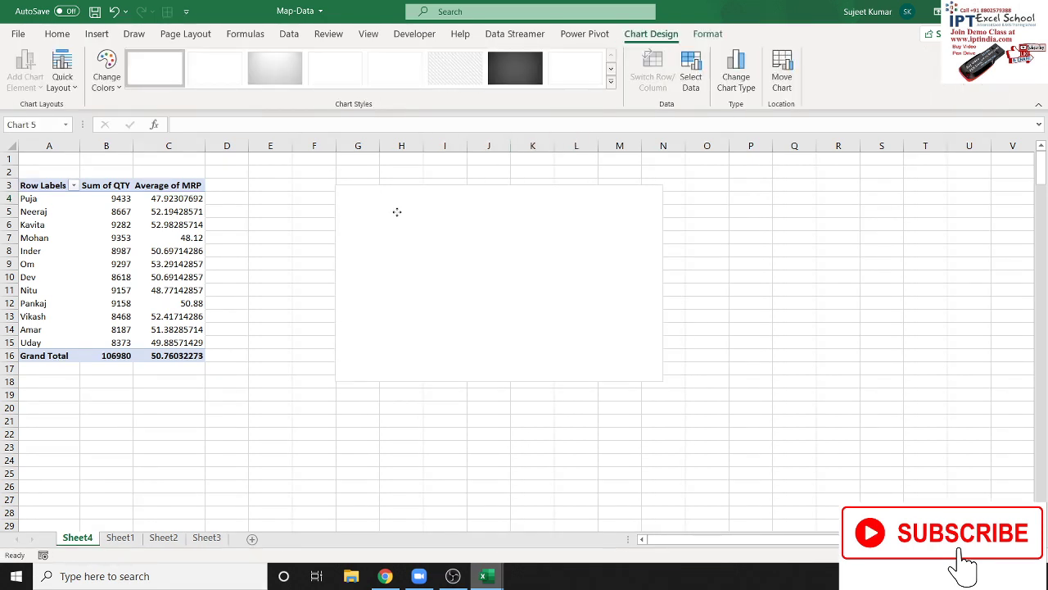
{"action": "left_click_drag", "start_coordinate": [427, 280], "coordinate": [393, 201]}
- Add series MRP with values C4:C15 and set the slice labels to names A4:A15
{"action": "right_click", "coordinate": [419, 205]}
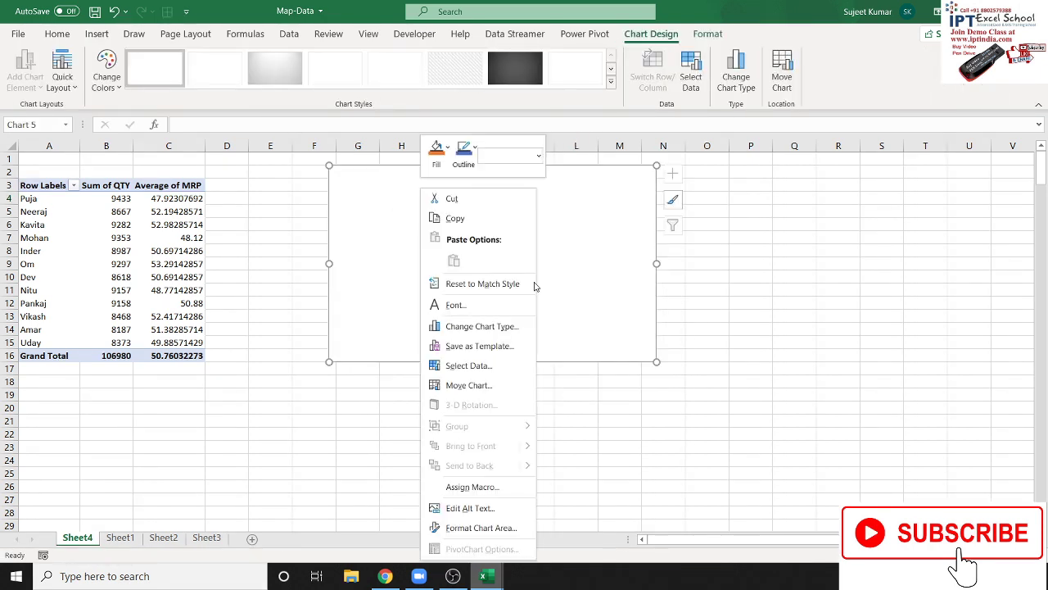
{"action": "left_click", "coordinate": [512, 366]}
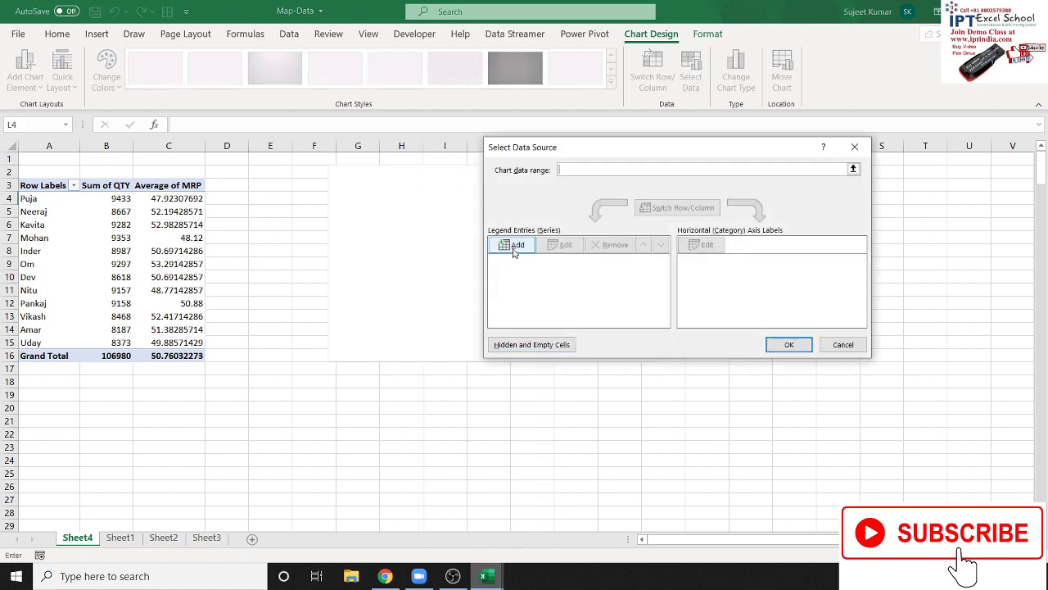
{"action": "left_click", "coordinate": [514, 246]}
{"action": "type", "text": "MRP"}
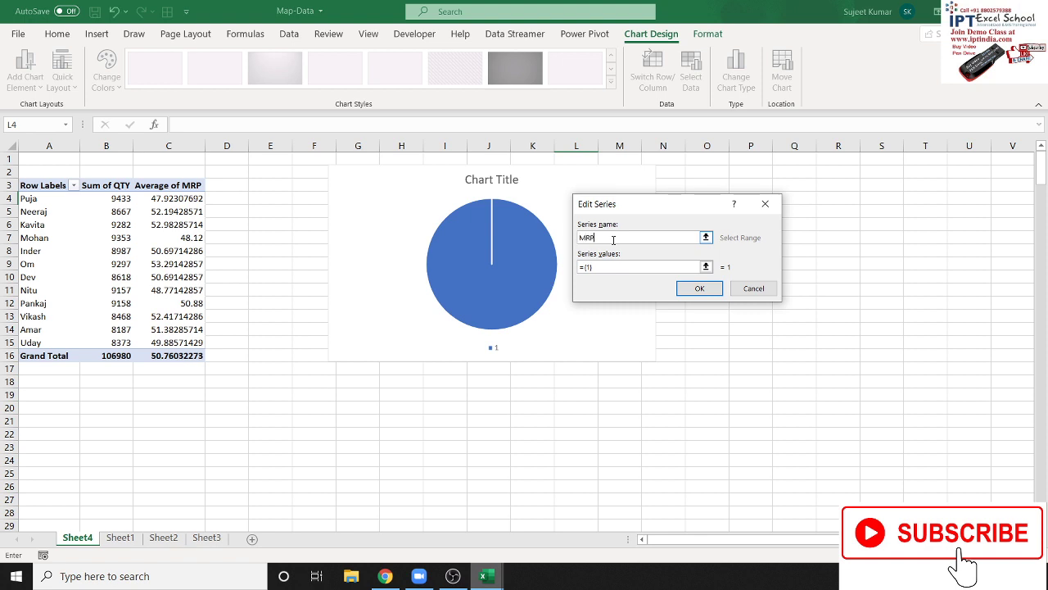
{"action": "left_click", "coordinate": [621, 267]}
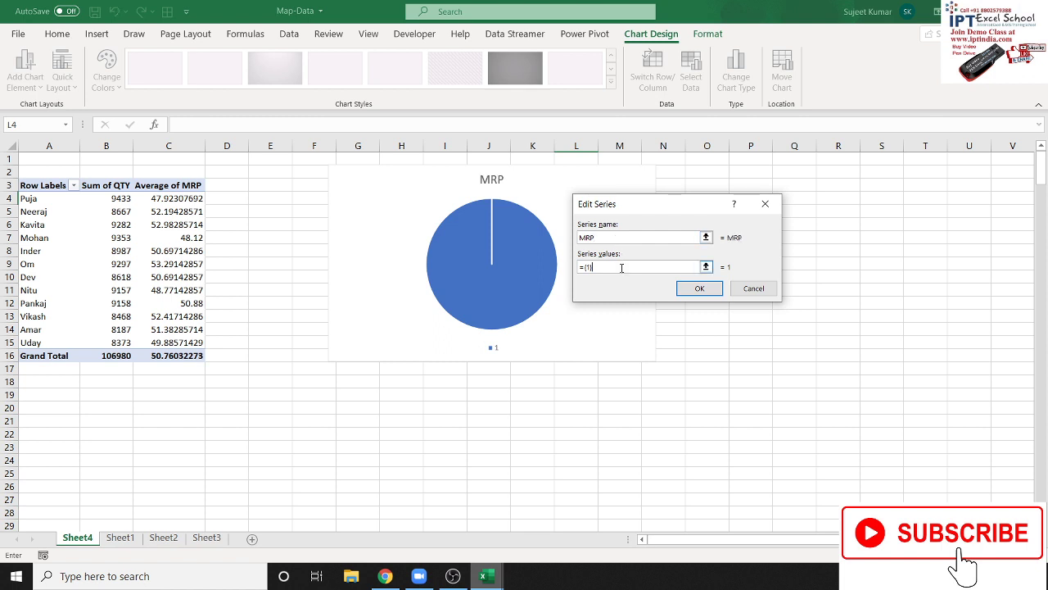
{"action": "left_click_drag", "start_coordinate": [200, 198], "coordinate": [197, 341]}
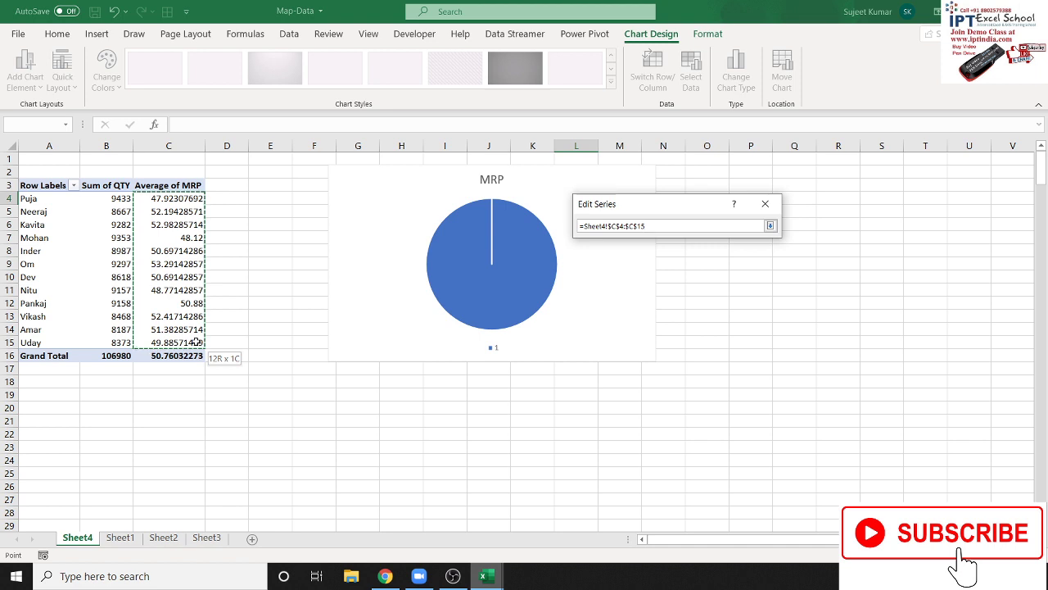
{"action": "left_click", "coordinate": [700, 288]}
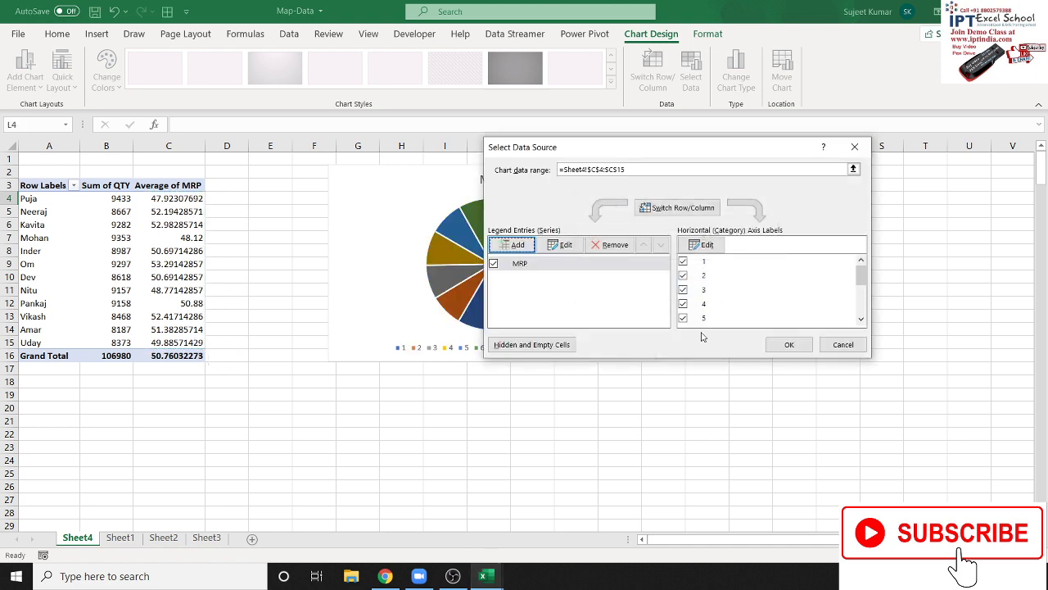
{"action": "left_click", "coordinate": [702, 245]}
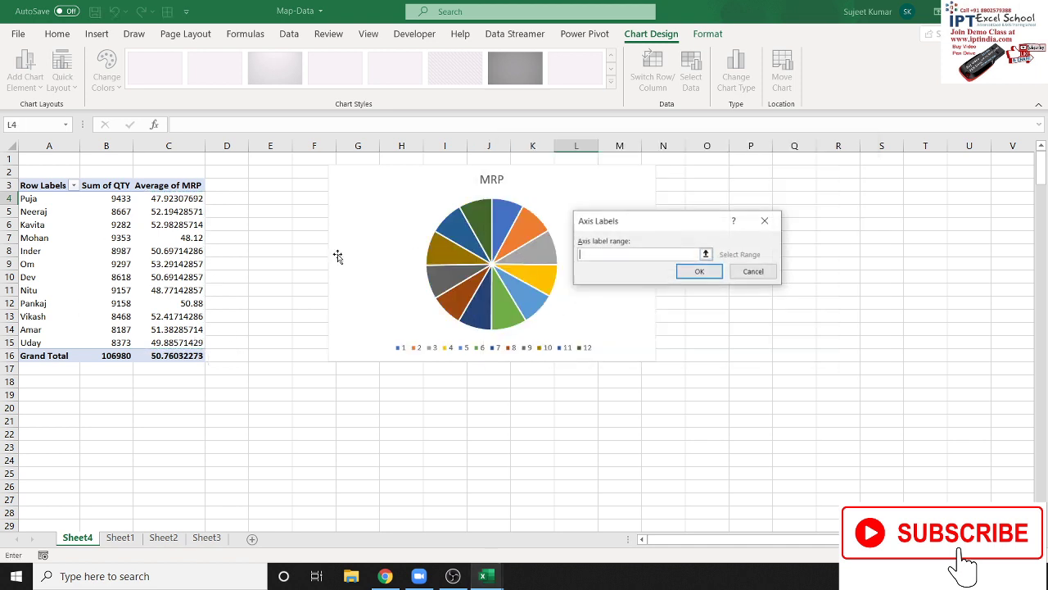
{"action": "left_click_drag", "start_coordinate": [44, 199], "coordinate": [23, 343]}
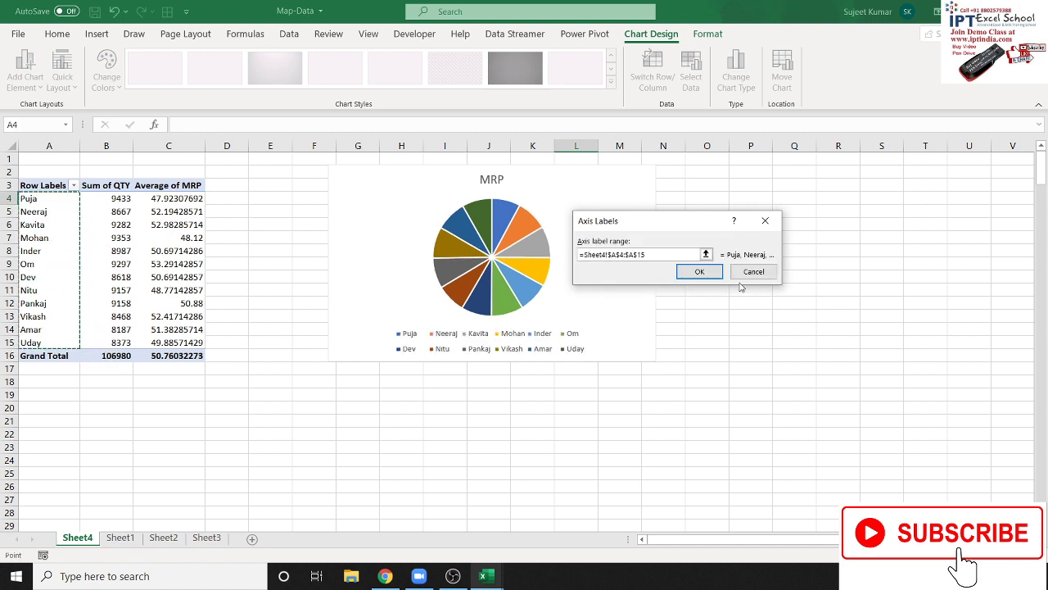
{"action": "left_click", "coordinate": [711, 275]}
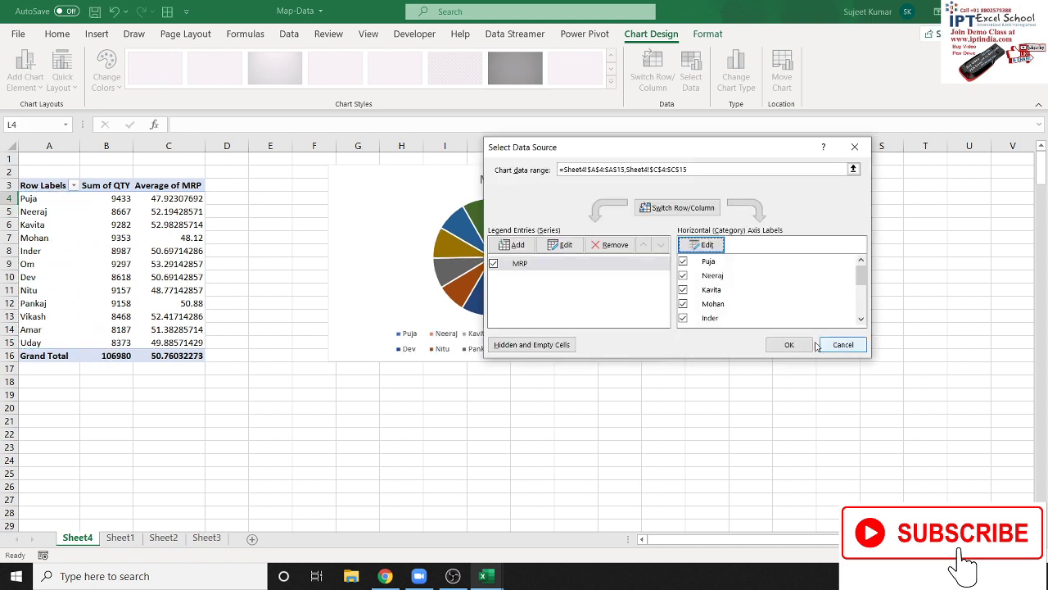
{"action": "left_click", "coordinate": [789, 345]}
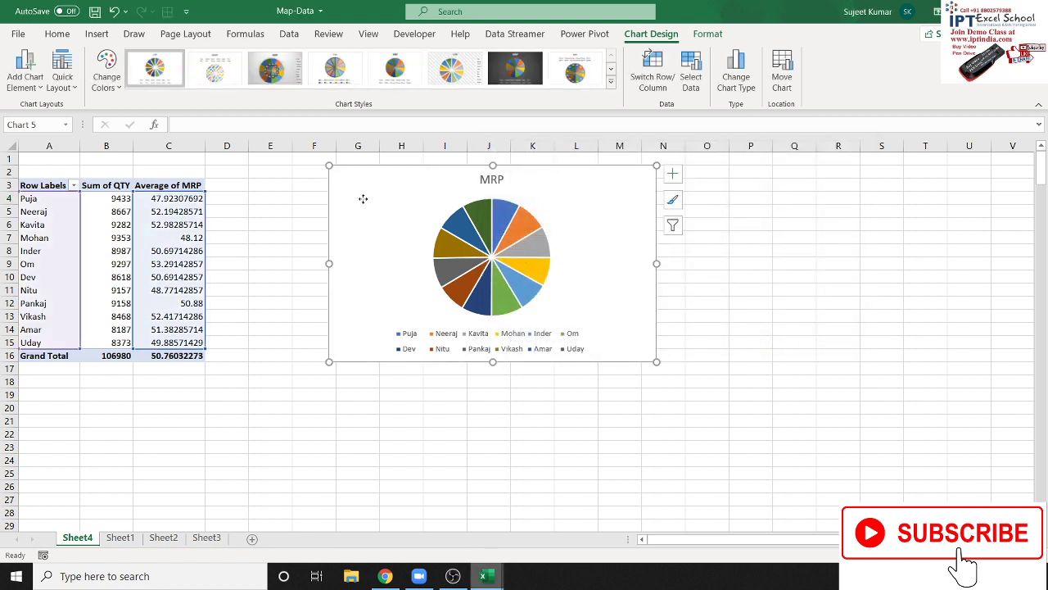
- Move and enlarge the MRP pie chart right of the PivotTable, then minimize Excel to the desktop
{"action": "left_click_drag", "start_coordinate": [358, 185], "coordinate": [285, 174]}
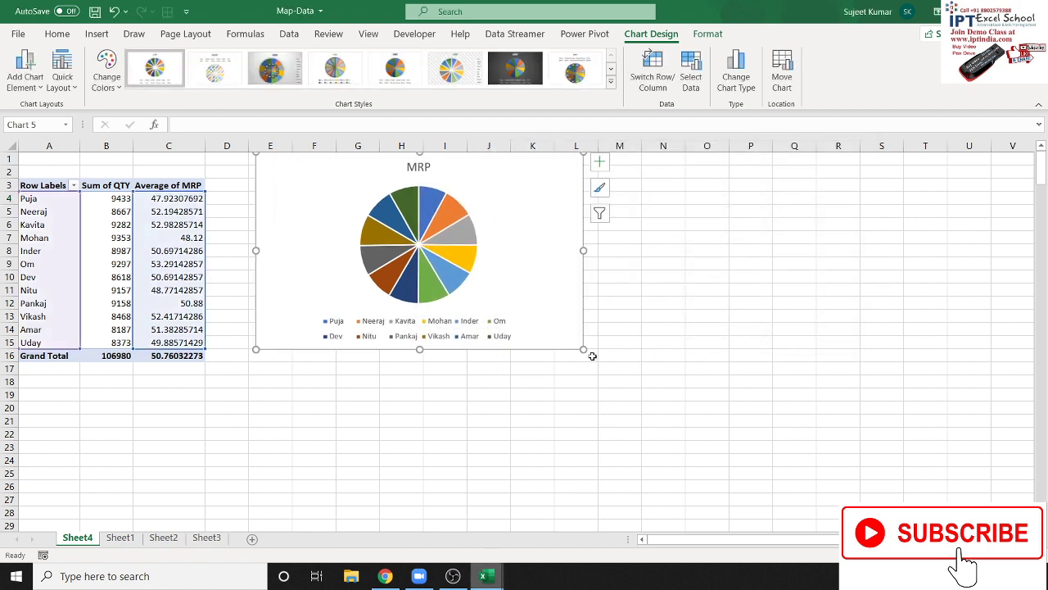
{"action": "left_click_drag", "start_coordinate": [581, 347], "coordinate": [712, 400]}
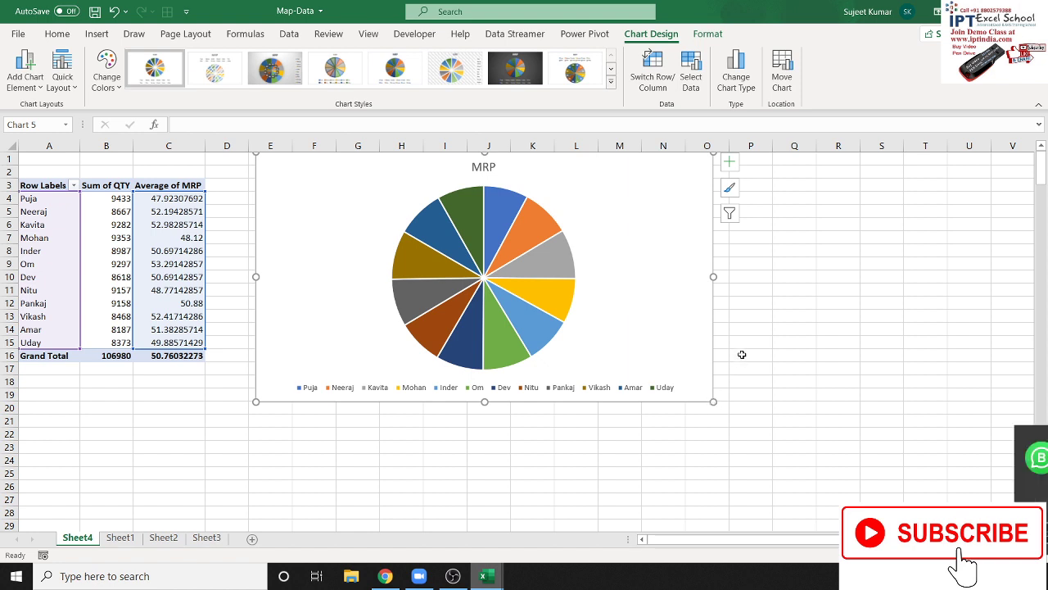
{"action": "left_click_drag", "start_coordinate": [648, 231], "coordinate": [656, 241]}
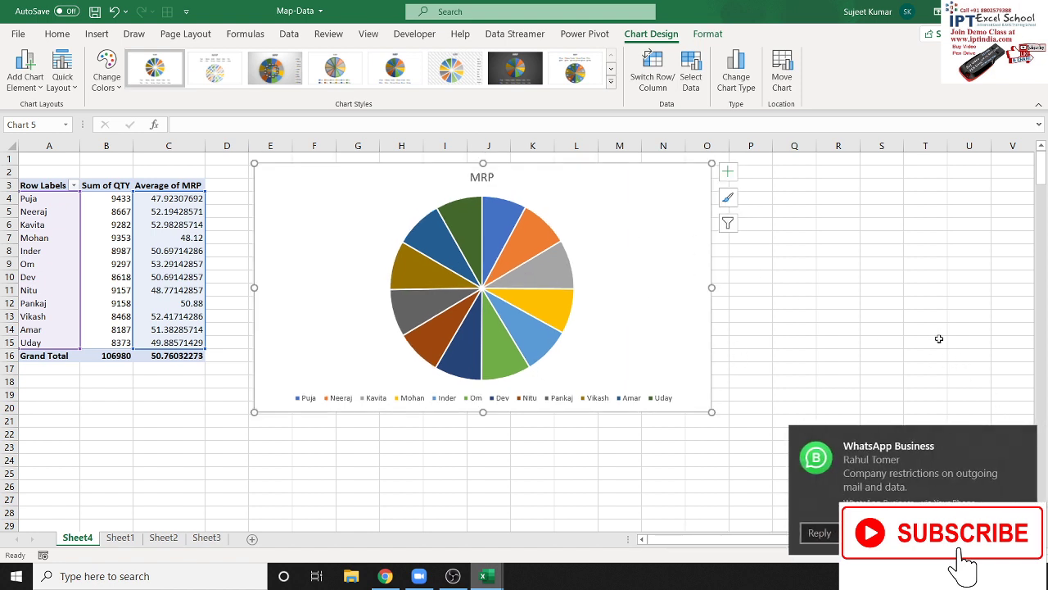
{"action": "left_click", "coordinate": [912, 307]}
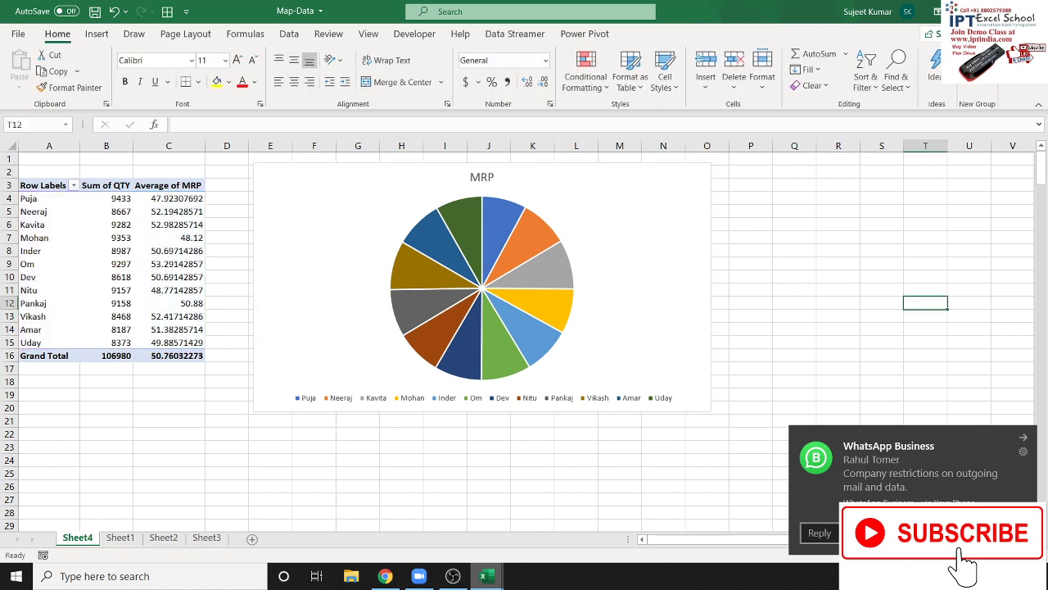
{"action": "left_click", "coordinate": [1024, 440]}
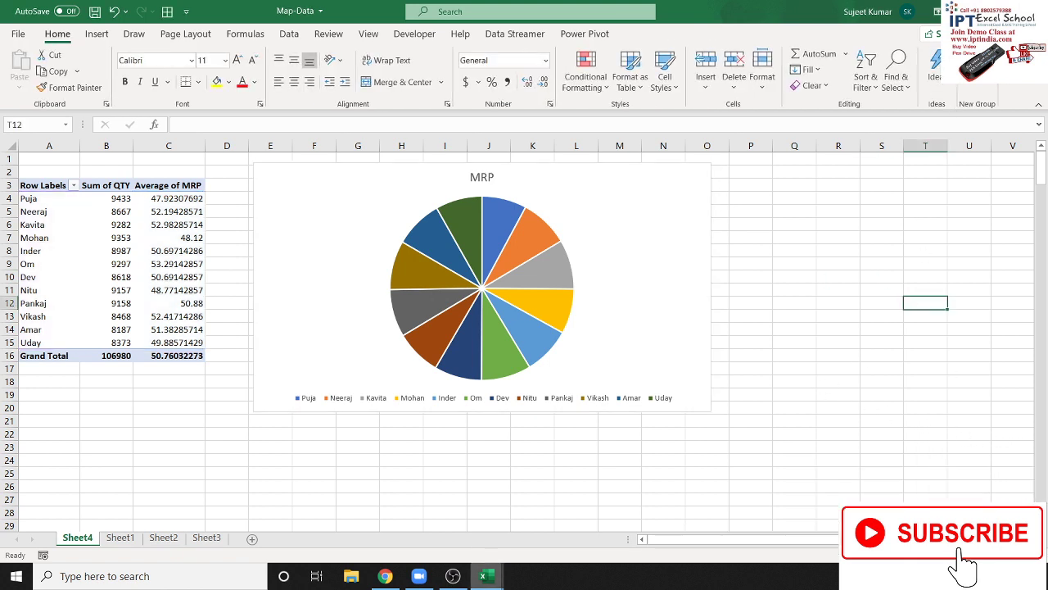
{"action": "key", "text": "super+d"}
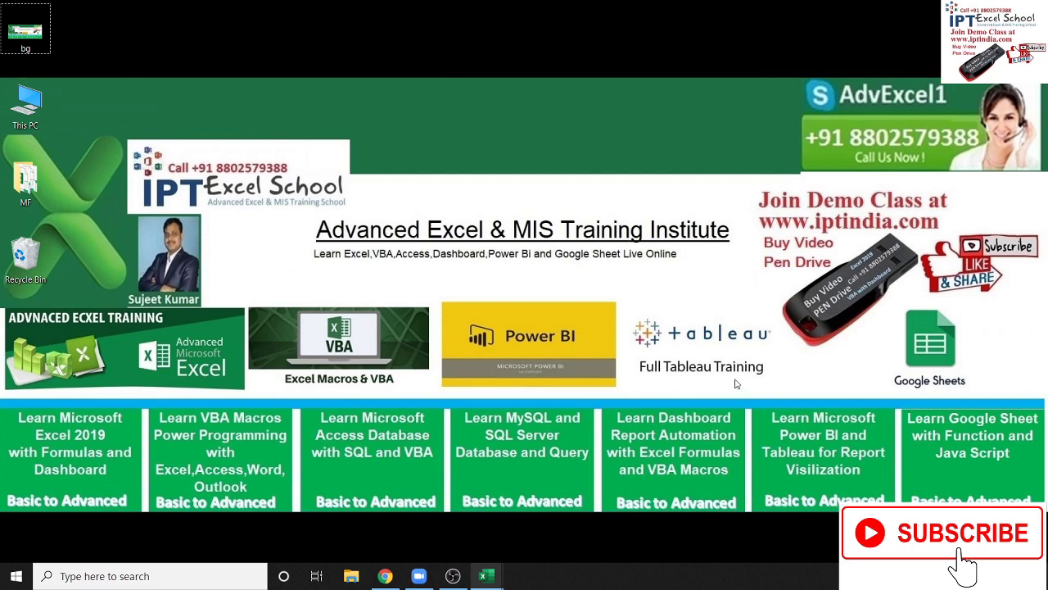
{"action": "left_click", "coordinate": [420, 576]}
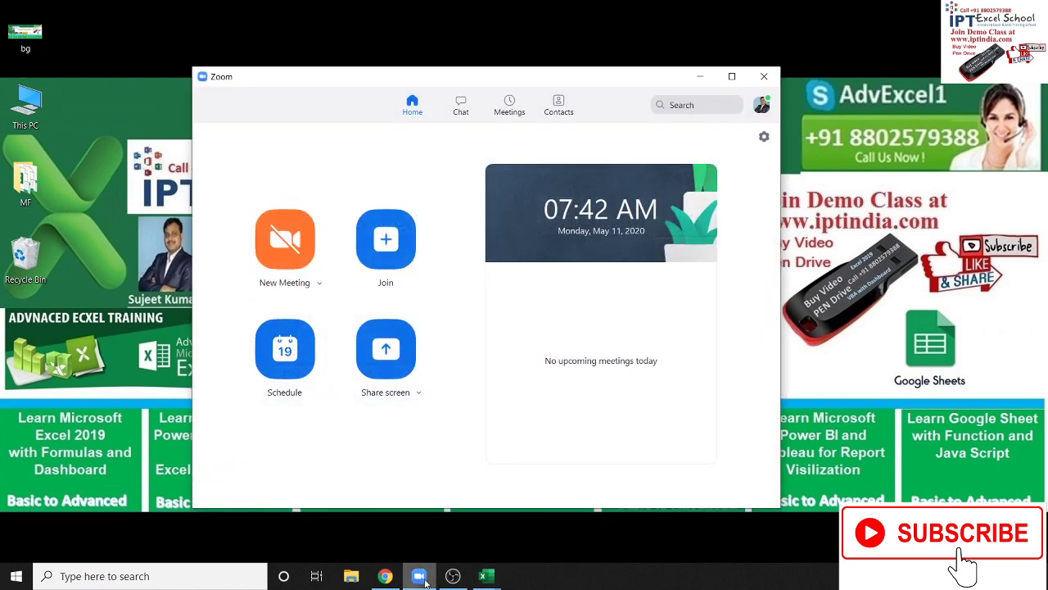
{"action": "left_click", "coordinate": [422, 577]}
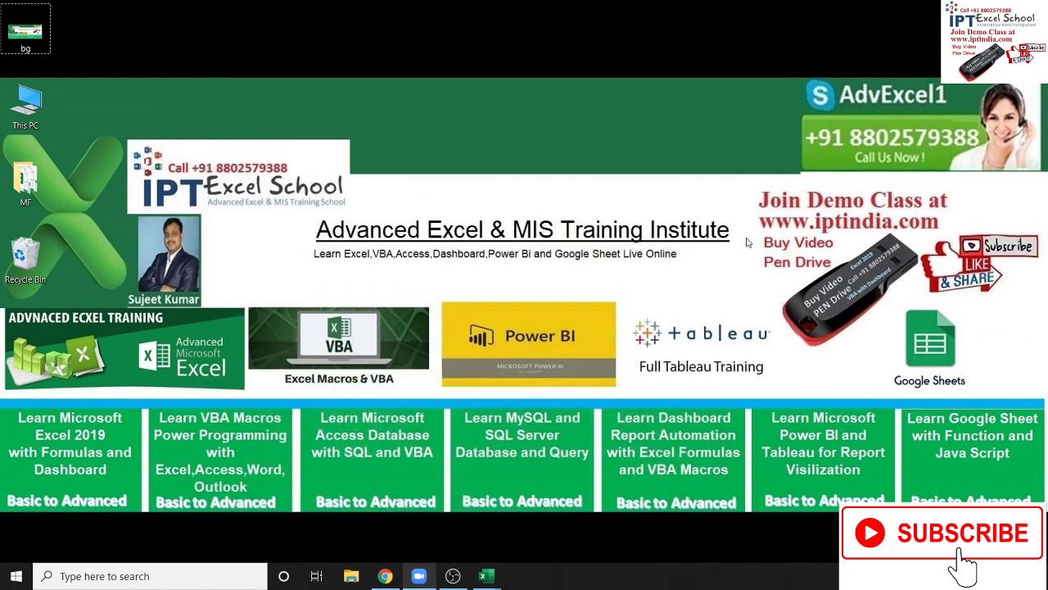
{"action": "left_click_drag", "start_coordinate": [746, 237], "coordinate": [921, 348]}
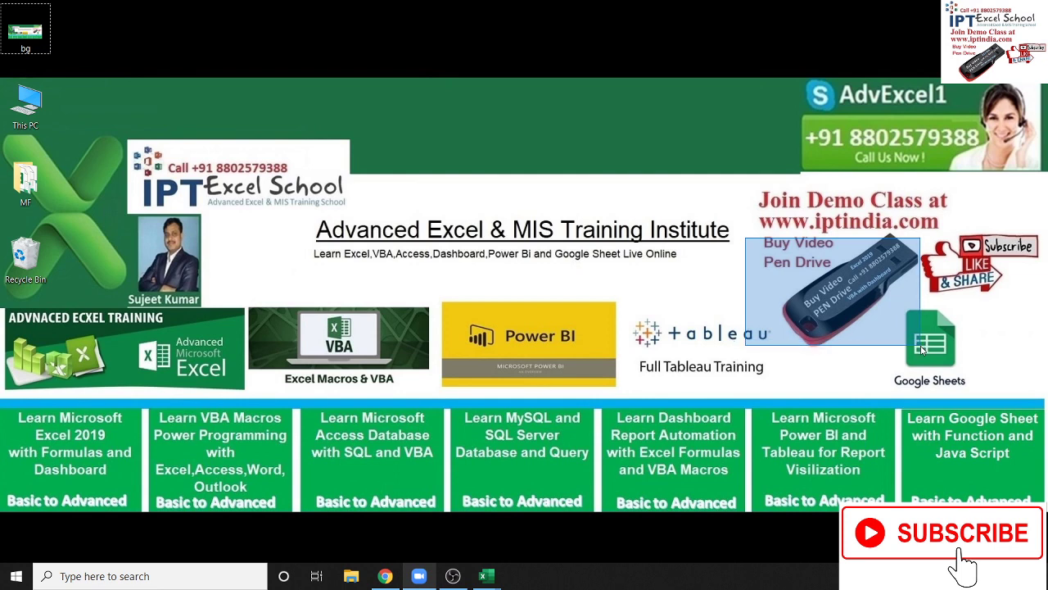
{"action": "left_click_drag", "start_coordinate": [922, 348], "coordinate": [922, 349]}
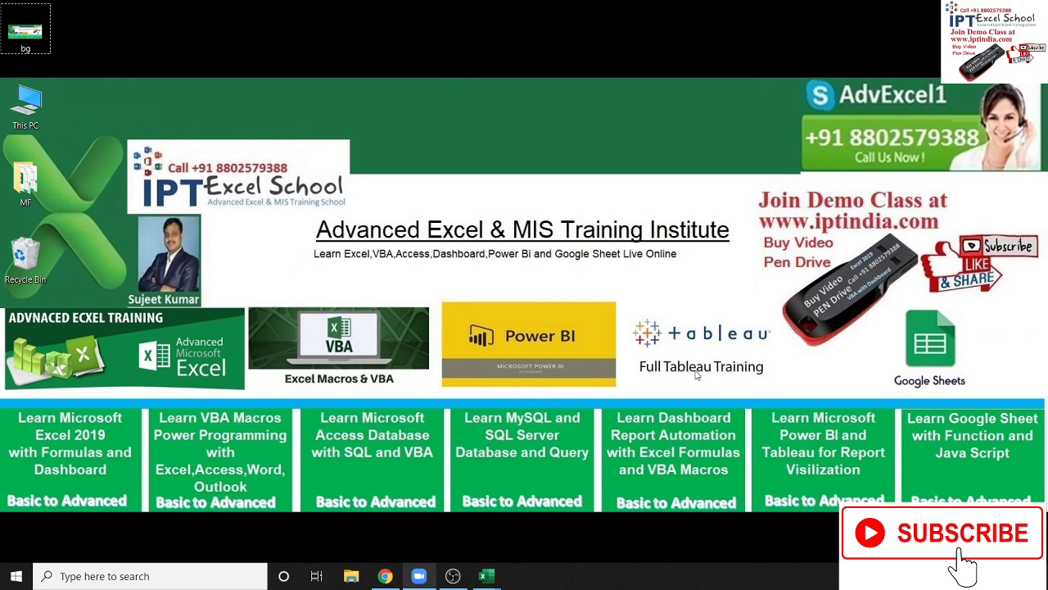
{"action": "left_click_drag", "start_coordinate": [814, 216], "coordinate": [897, 234]}
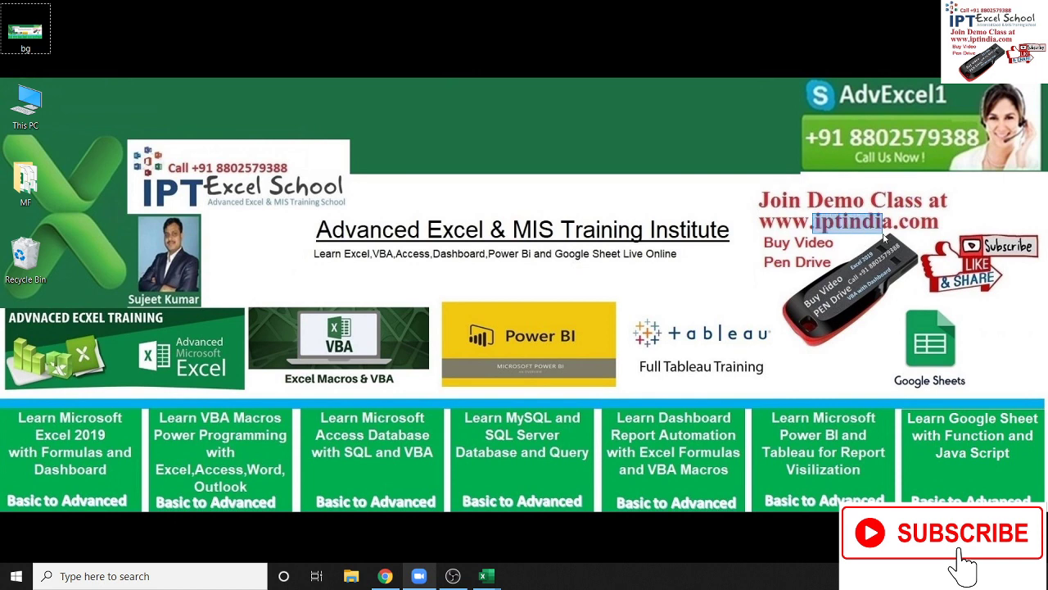